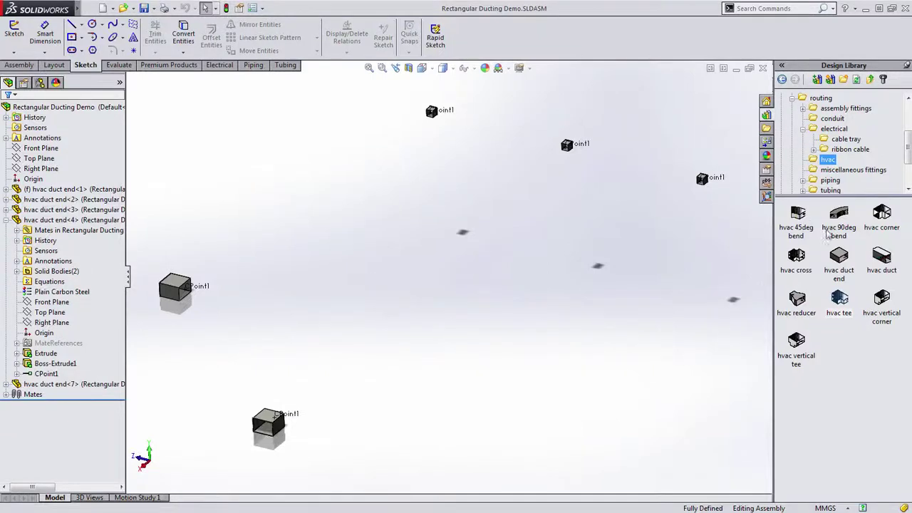
# - Start an HVAC duct route from CPoint1 on the left duct end and accept Route Properties
pyautogui.rightClick(188, 290)
pyautogui.click(222, 489)
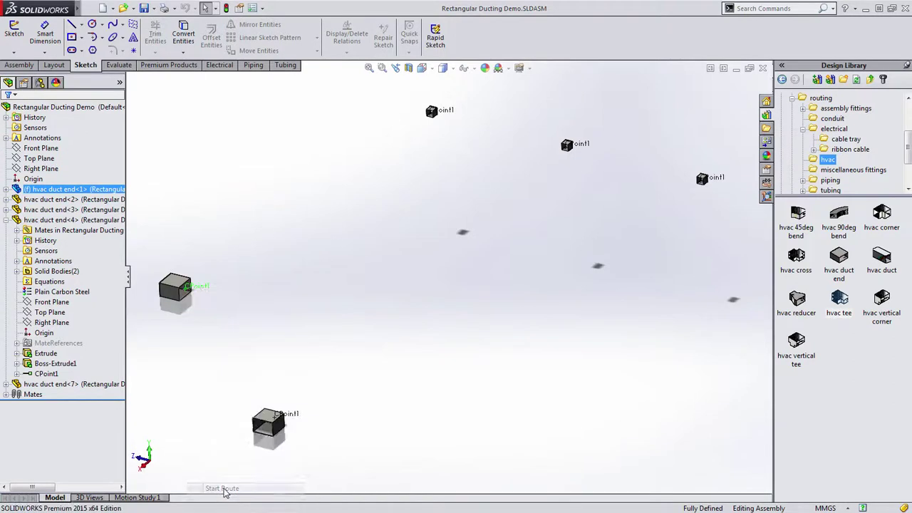
pyautogui.rightClick(213, 328)
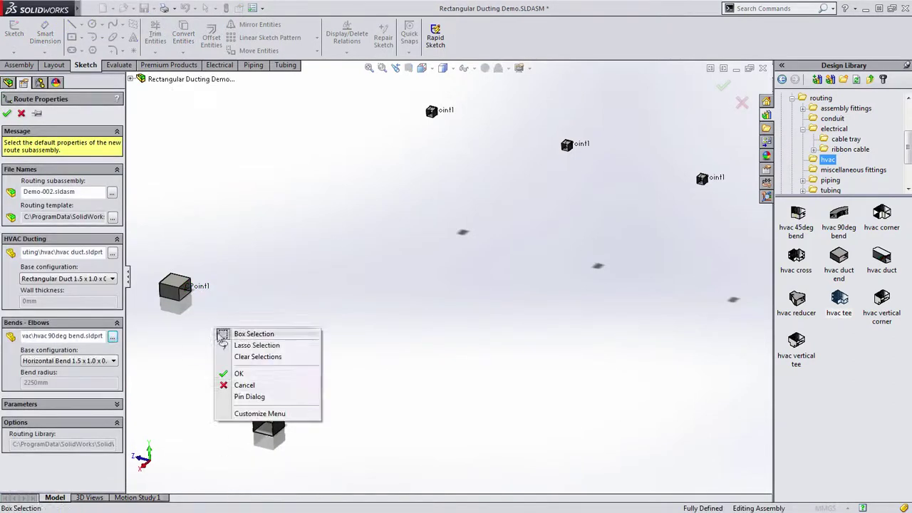
pyautogui.click(235, 374)
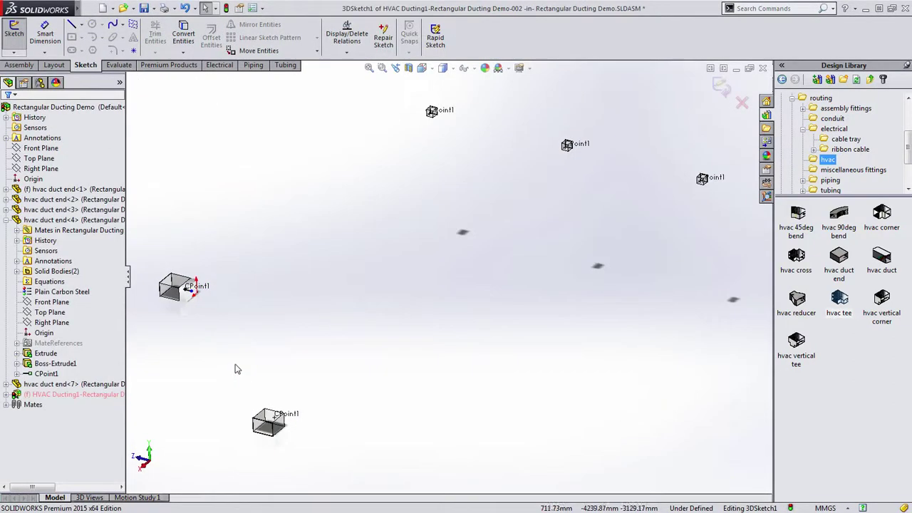
# - Sketch a straight duct line rightward from the left duct end's connection point
pyautogui.scroll(-2, 238, 332)
pyautogui.scroll(-2, 214, 278)
pyautogui.click(199, 234)
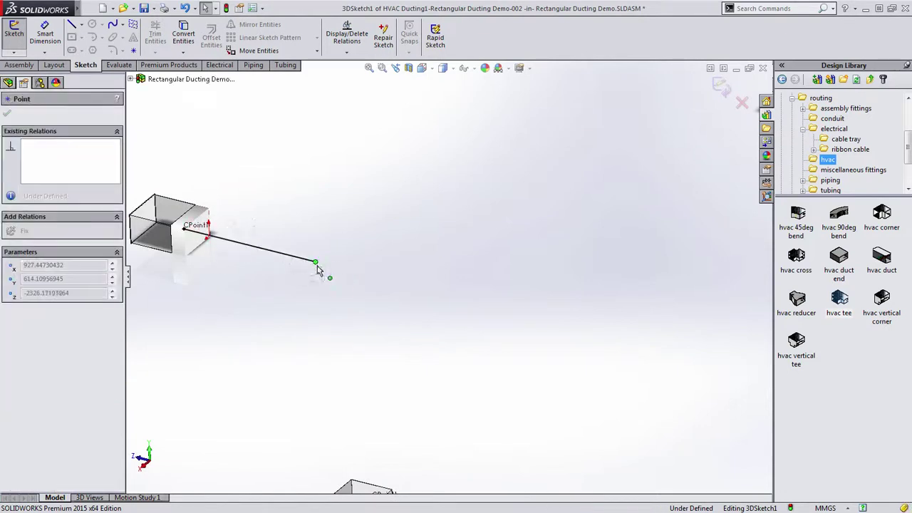
pyautogui.click(342, 268)
pyautogui.press('Escape')
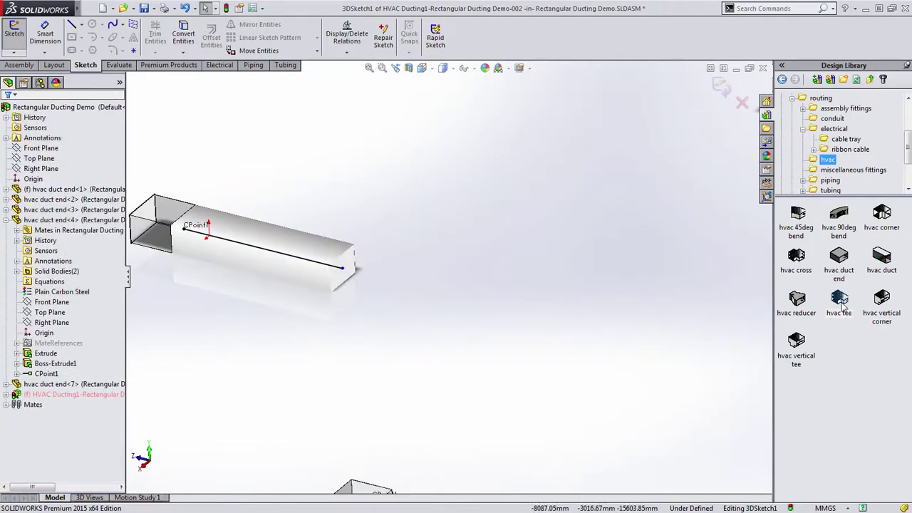
# - Attach an HVAC tee sized 1.5 x 1.0 x 1.5 x 1.0 at the duct line's end
pyautogui.moveTo(843, 301); pyautogui.dragTo(342, 275)
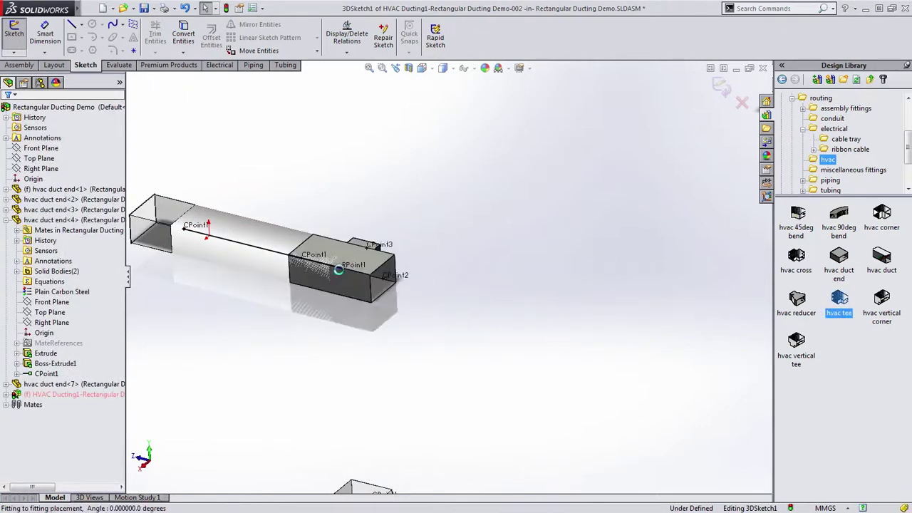
pyautogui.moveTo(341, 269); pyautogui.dragTo(349, 270)
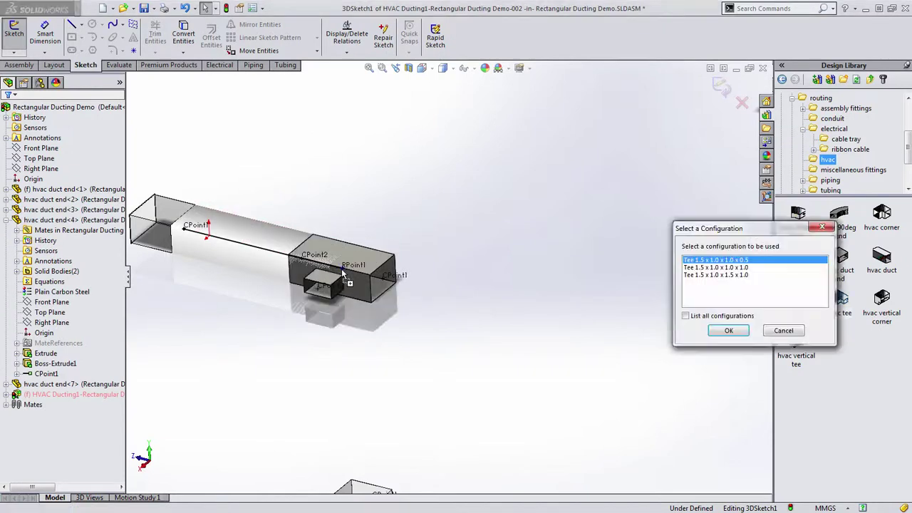
pyautogui.click(705, 275)
pyautogui.click(729, 331)
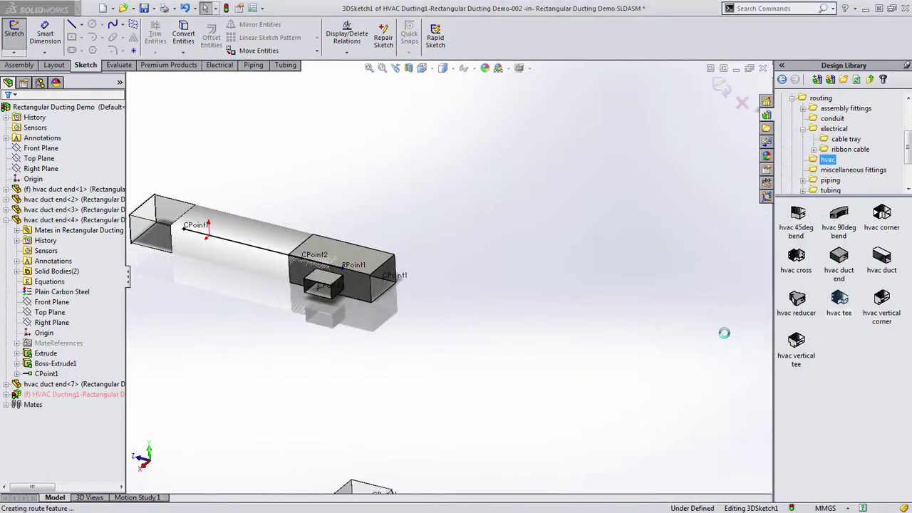
pyautogui.scroll(2, 462, 368)
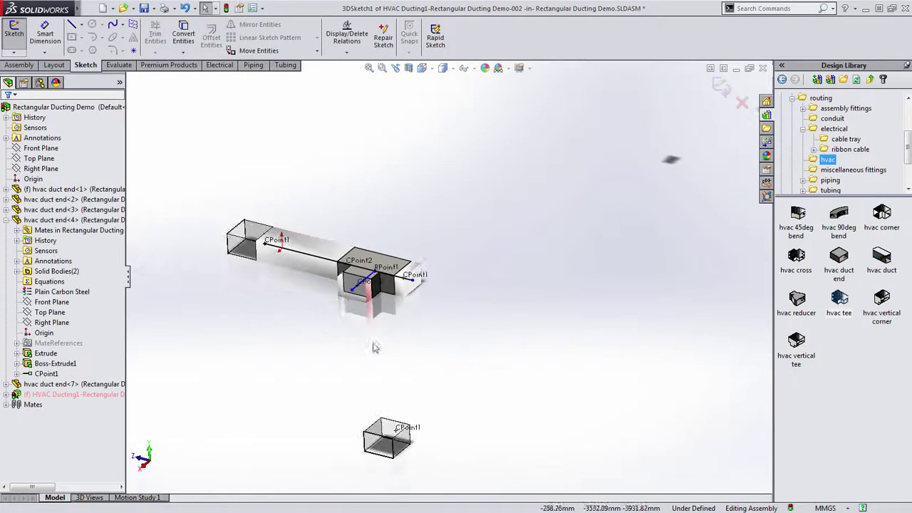
# - Connect the tee's branch to the lower duct end's CPoint1 with a bent line
pyautogui.moveTo(352, 296)
pyautogui.mouseDown()
pyautogui.moveTo(300, 342)
pyautogui.moveTo(316, 356)
pyautogui.mouseUp()
pyautogui.press('s')
pyautogui.click(323, 373)
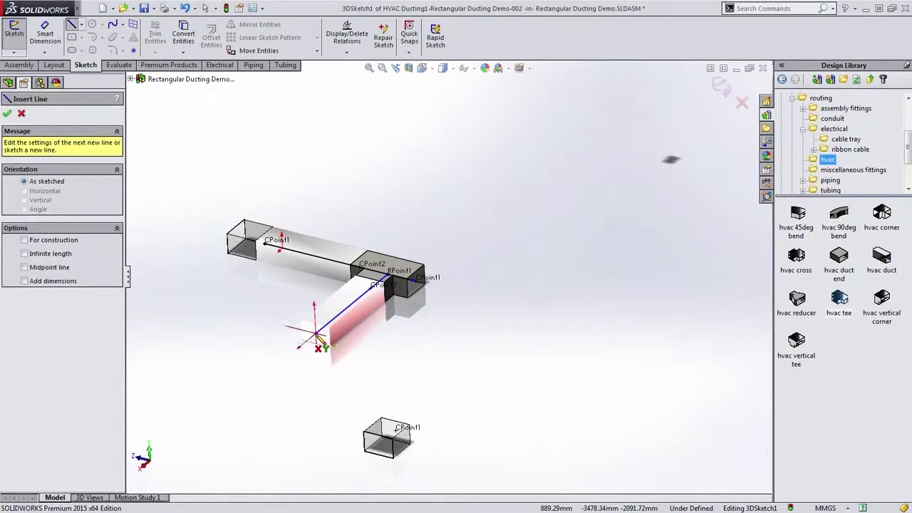
pyautogui.click(320, 344)
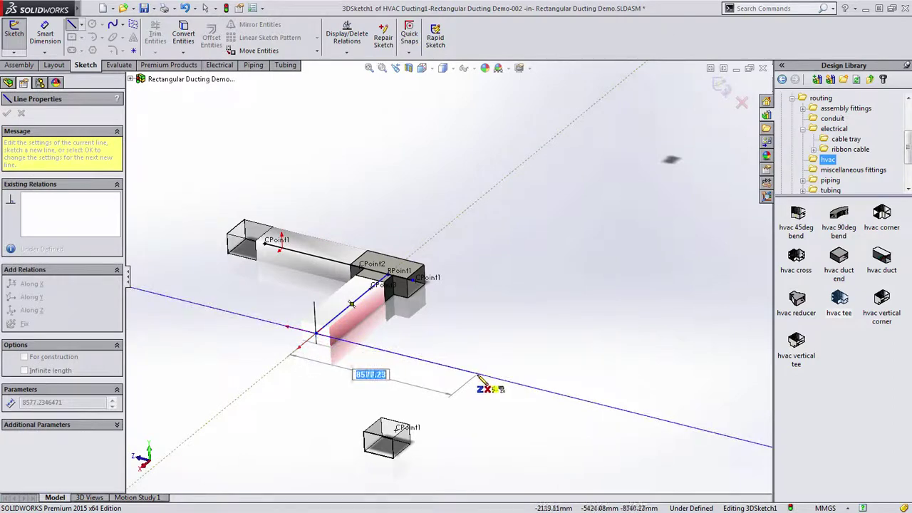
pyautogui.click(479, 373)
pyautogui.click(397, 431)
pyautogui.press('Escape')
pyautogui.click(397, 432)
# - Extend the tee's far side vertically upward, then horizontally across the top
pyautogui.moveTo(397, 432); pyautogui.dragTo(486, 327)
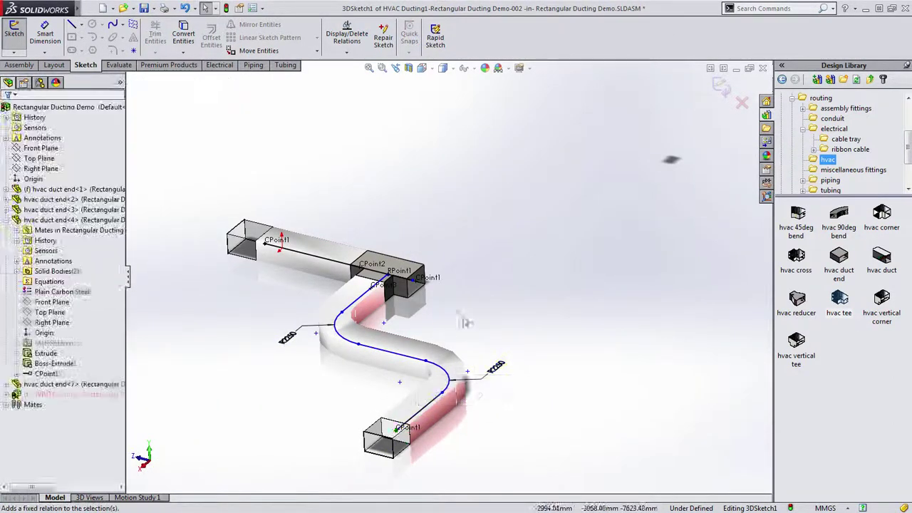
pyautogui.press('Escape')
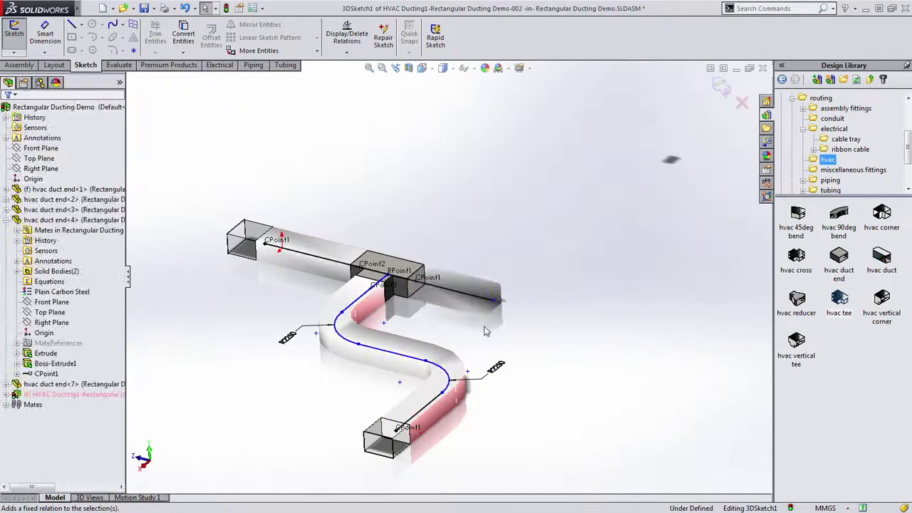
pyautogui.press('s')
pyautogui.click(492, 347)
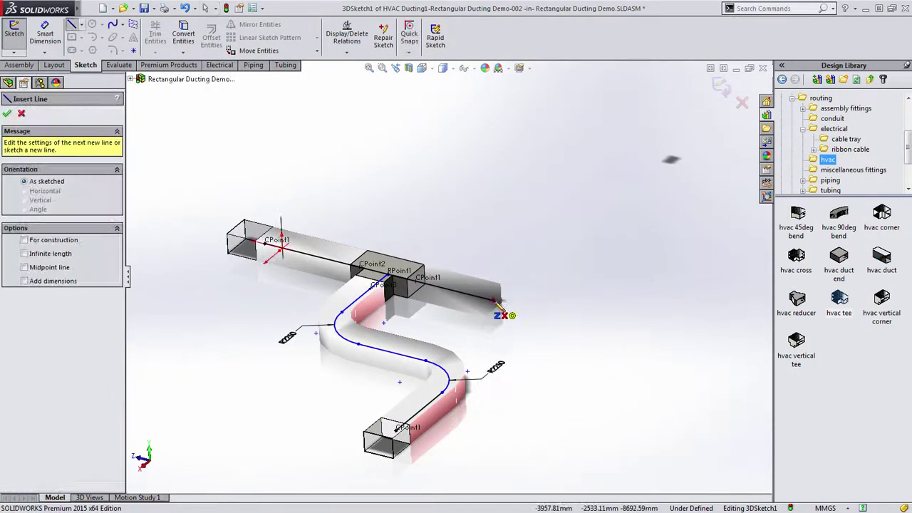
pyautogui.click(496, 303)
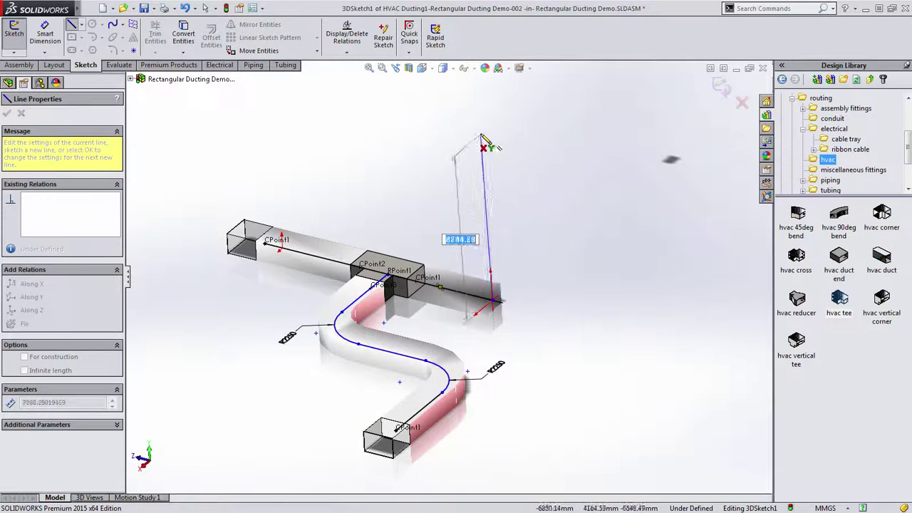
pyautogui.click(482, 109)
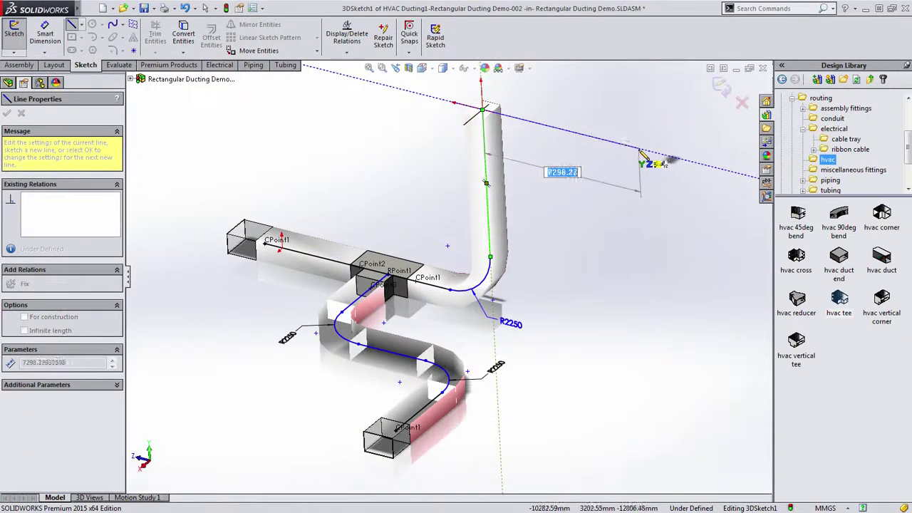
pyautogui.click(649, 154)
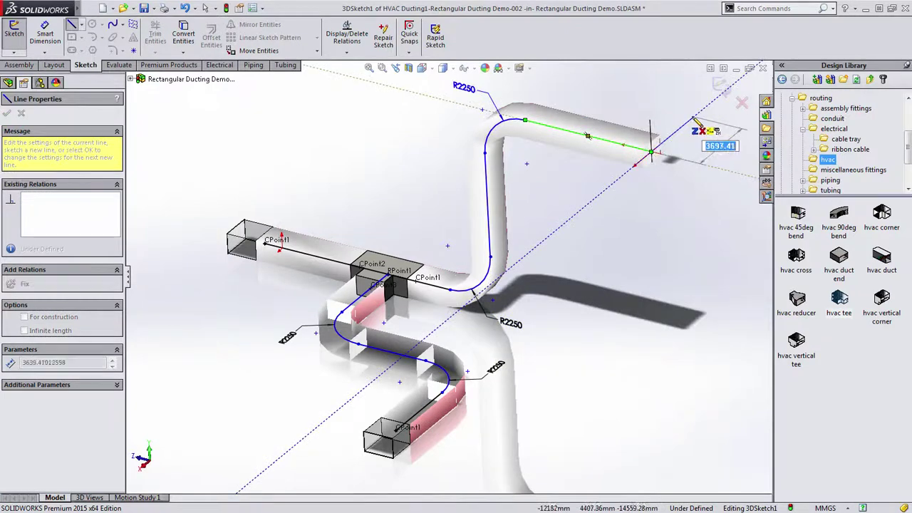
pyautogui.press('Escape')
# - Extend the upper duct's endpoint and place an HVAC cross on it
pyautogui.moveTo(669, 178)
pyautogui.keyDown('ctrl'); pyautogui.mouseDown(button='middle')
pyautogui.moveTo(371, 402)
pyautogui.moveTo(362, 354)
pyautogui.mouseUp(button='middle'); pyautogui.keyUp('ctrl')
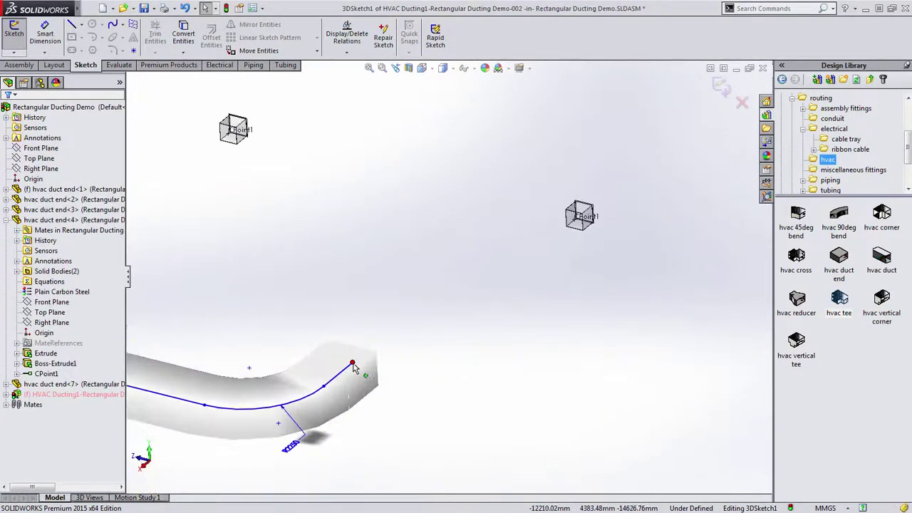
pyautogui.moveTo(368, 364); pyautogui.dragTo(383, 351)
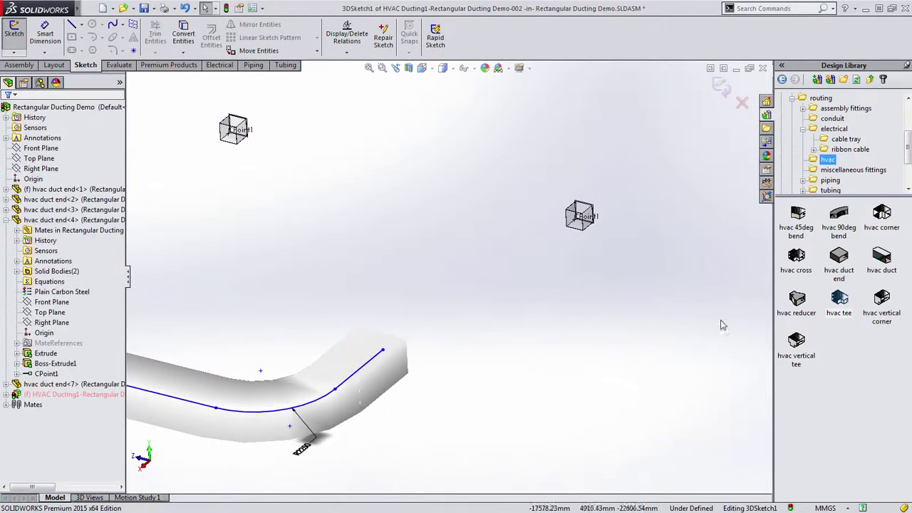
pyautogui.moveTo(791, 263); pyautogui.dragTo(382, 350)
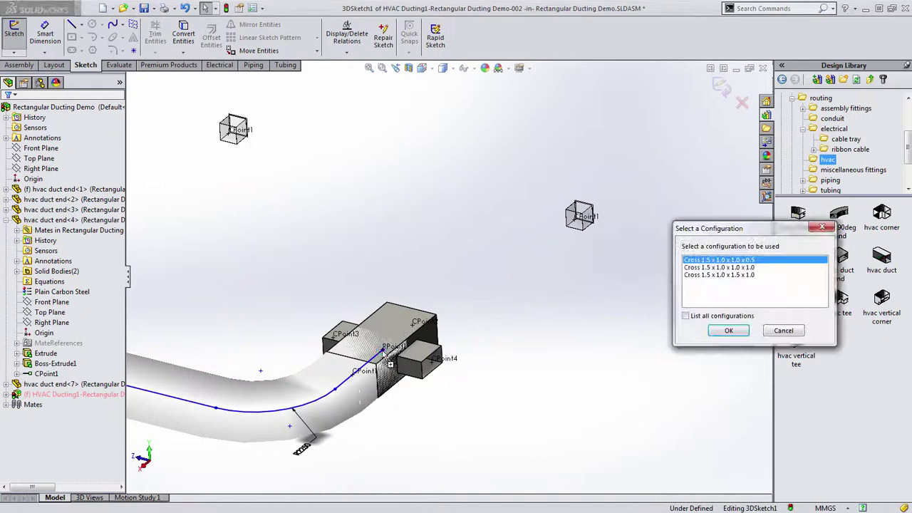
pyautogui.click(728, 332)
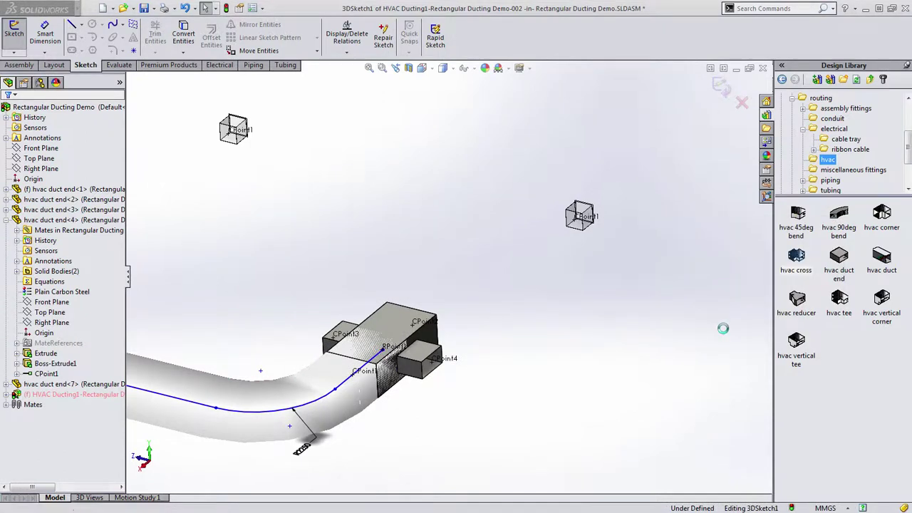
# - Drag the cross's far, right and left endpoints outward into straight duct runs
pyautogui.press('Escape')
pyautogui.moveTo(423, 321); pyautogui.dragTo(470, 320)
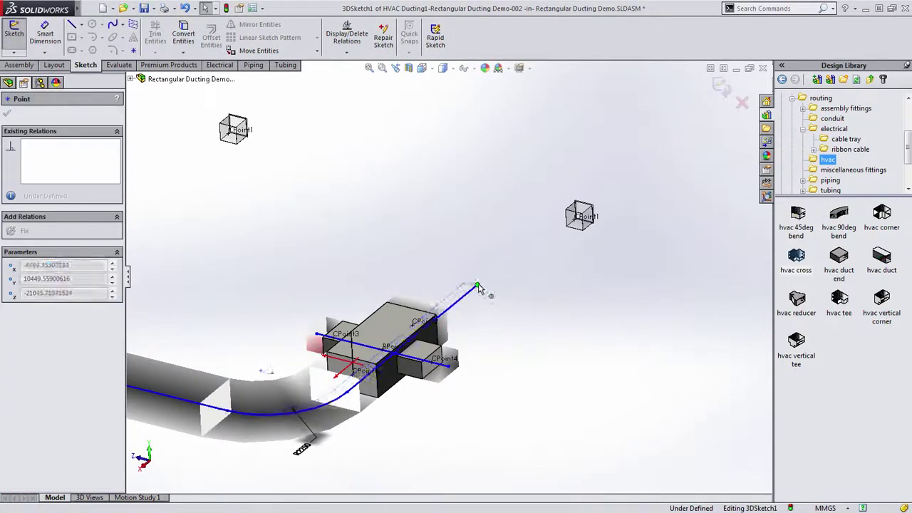
pyautogui.moveTo(449, 369); pyautogui.dragTo(625, 403)
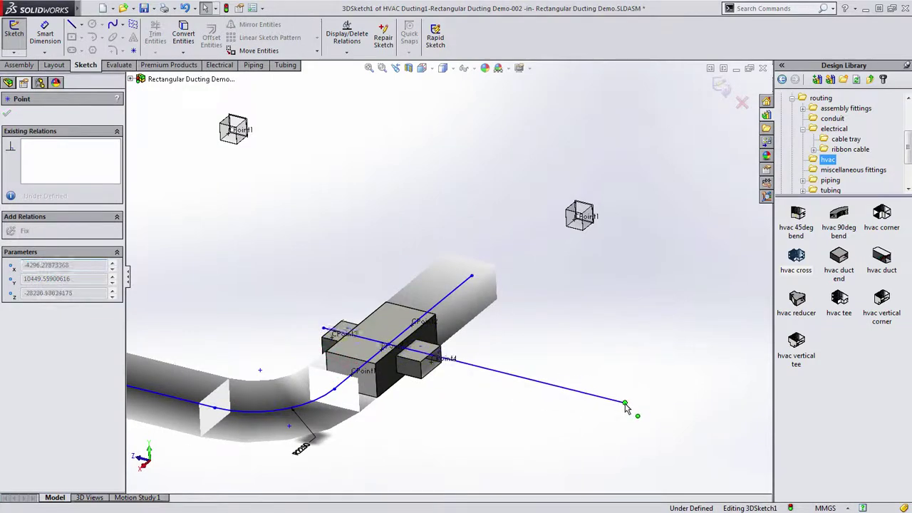
pyautogui.moveTo(322, 331); pyautogui.dragTo(167, 287)
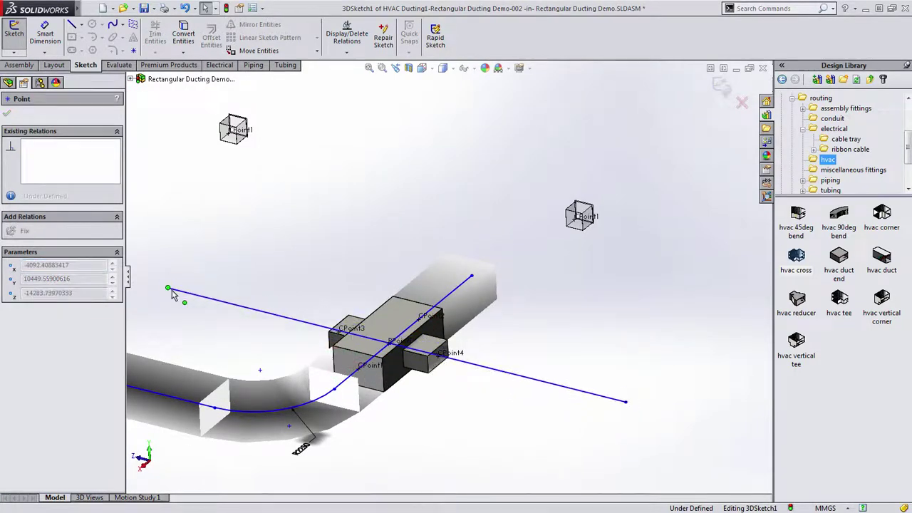
# - Add bent line segments from the left and right duct ends
pyautogui.press('s')
pyautogui.click(208, 297)
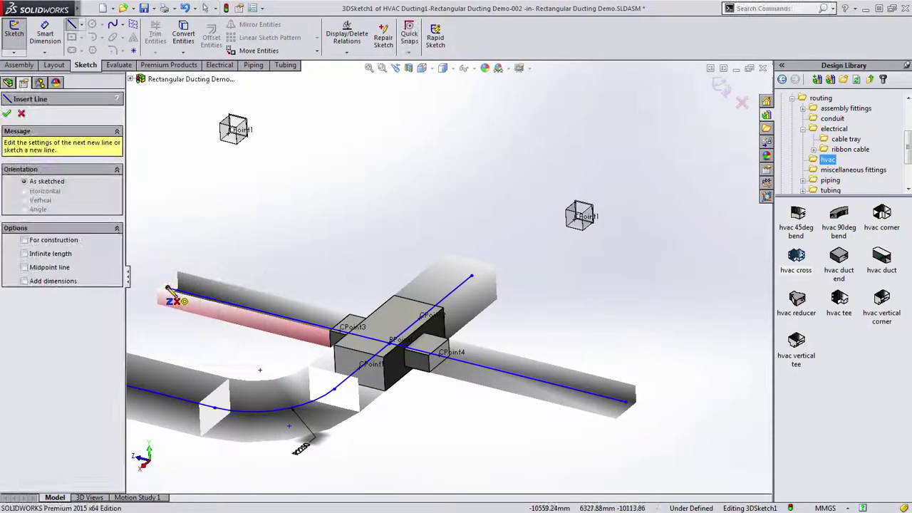
pyautogui.click(169, 291)
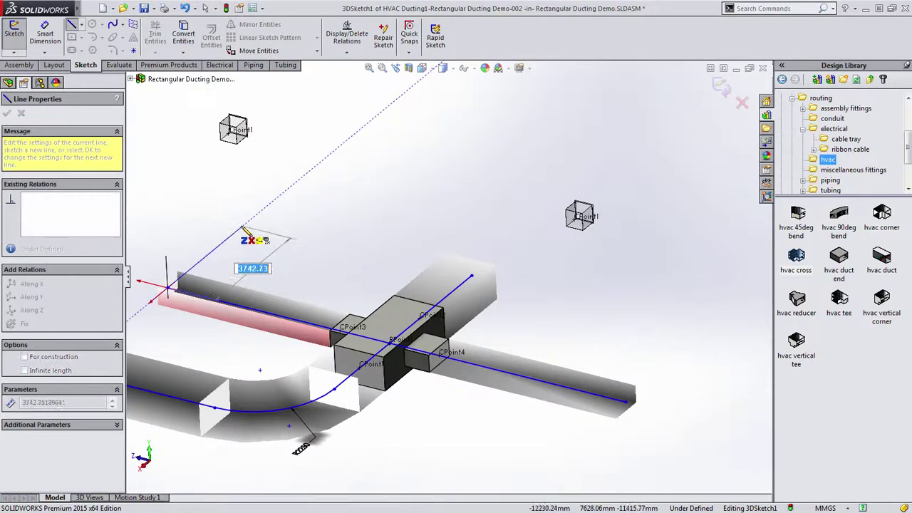
pyautogui.click(243, 226)
pyautogui.press('Escape')
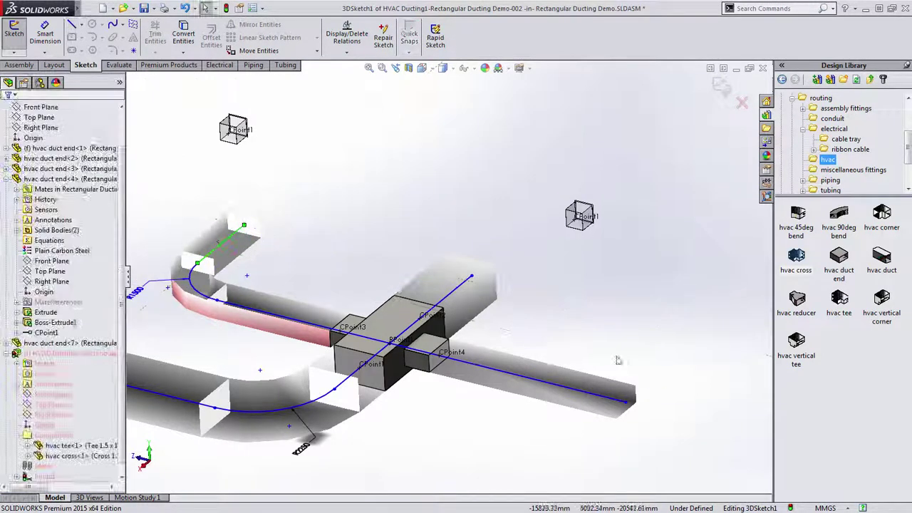
pyautogui.press('s')
pyautogui.click(635, 396)
pyautogui.click(628, 404)
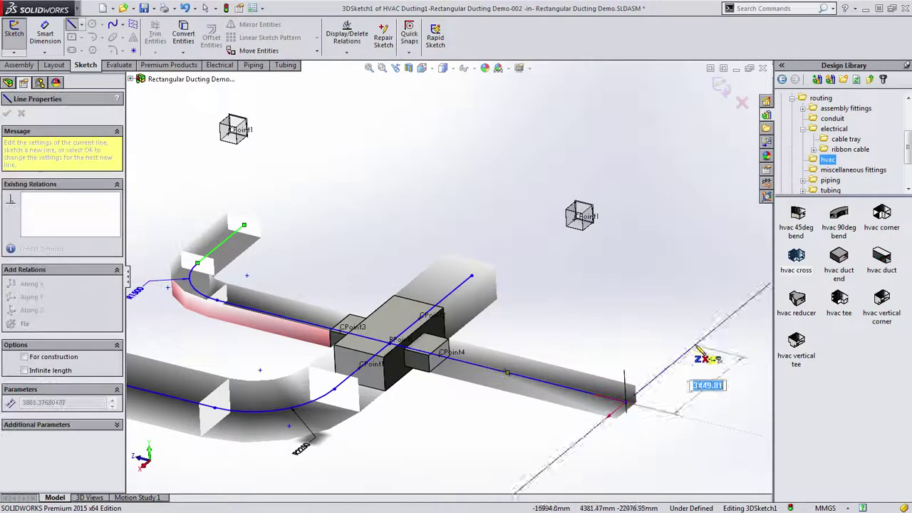
pyautogui.click(728, 319)
pyautogui.press('Escape')
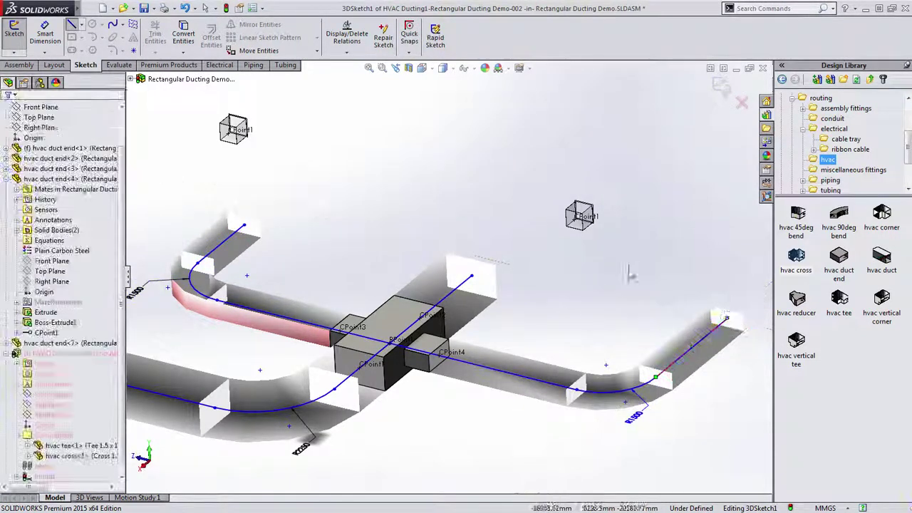
# - Place HVAC reducers on the right, upper-left and central duct ends
pyautogui.moveTo(798, 301); pyautogui.dragTo(729, 321)
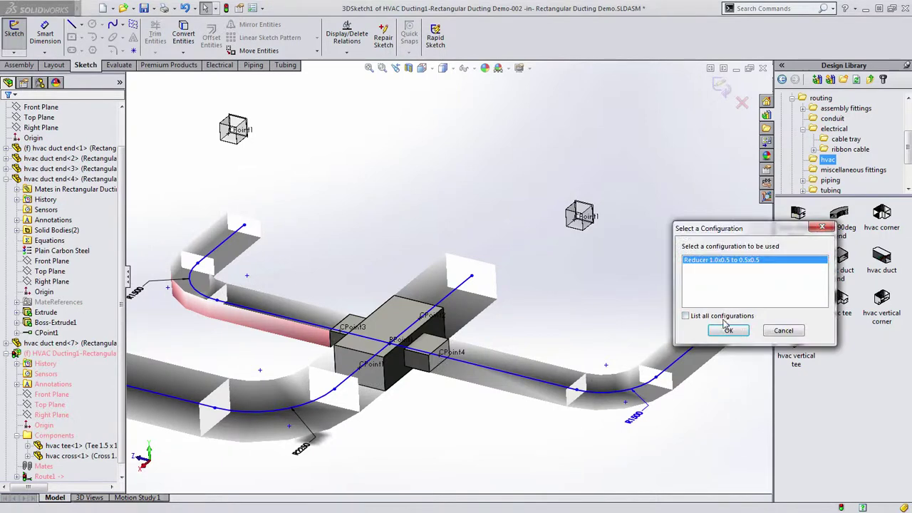
pyautogui.click(727, 330)
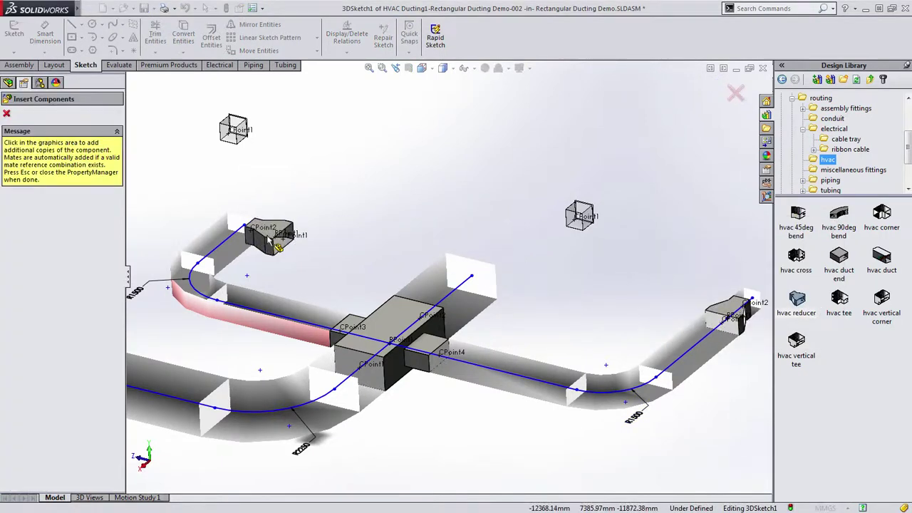
pyautogui.click(244, 226)
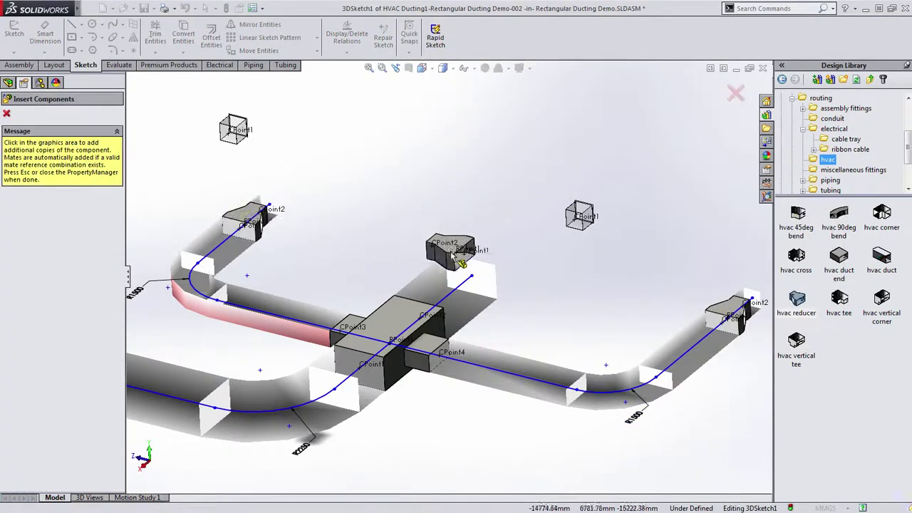
pyautogui.click(474, 282)
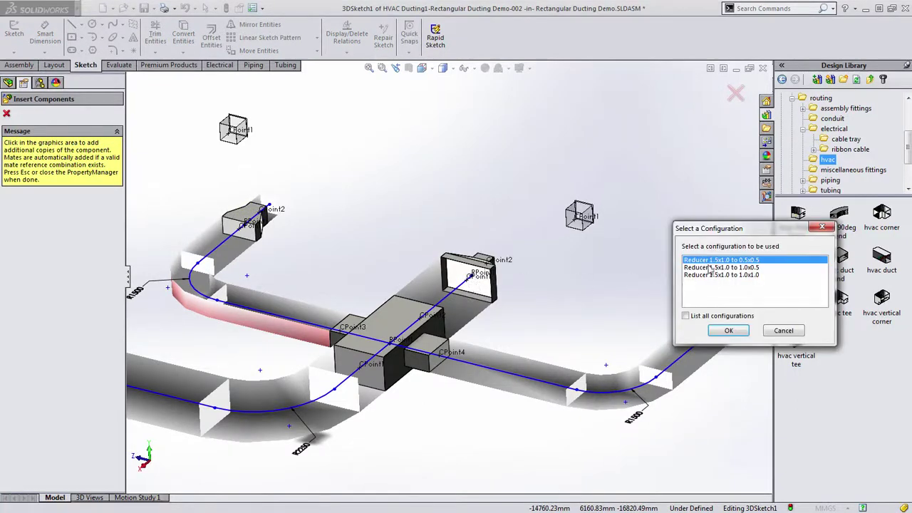
pyautogui.click(729, 331)
pyautogui.press('Escape')
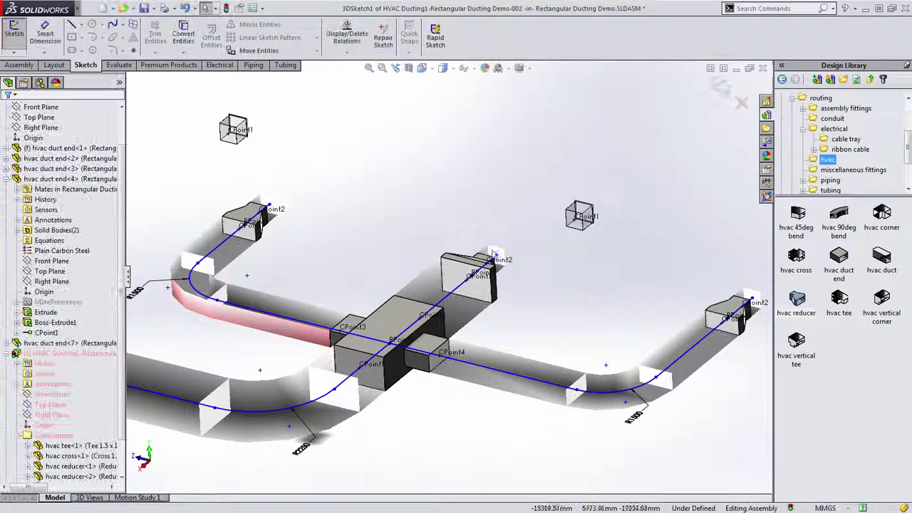
# - Join the central, upper-left and right duct endpoints to their boxes' CPoint1 points
pyautogui.click(496, 255)
pyautogui.moveTo(512, 251); pyautogui.dragTo(574, 221)
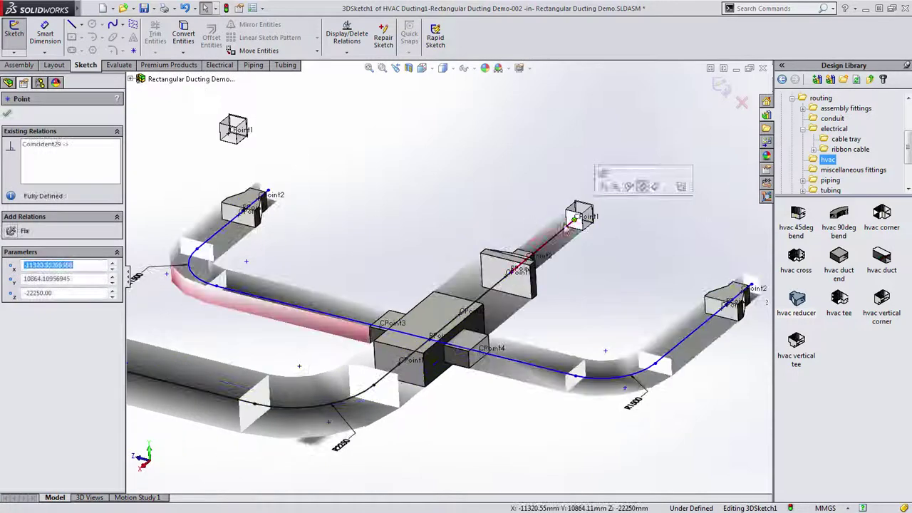
pyautogui.moveTo(269, 194); pyautogui.dragTo(230, 133)
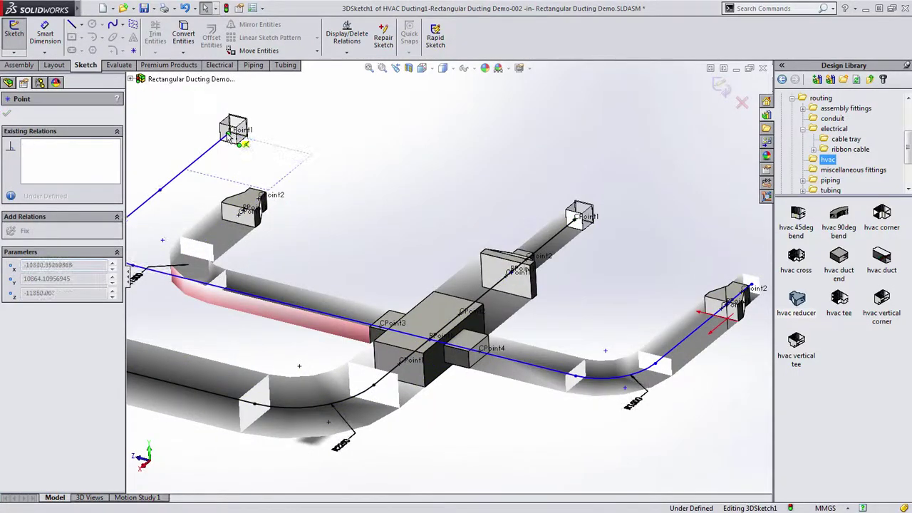
pyautogui.keyDown('ctrl'); pyautogui.moveTo(619, 279); pyautogui.dragTo(358, 282, button='middle'); pyautogui.keyUp('ctrl')
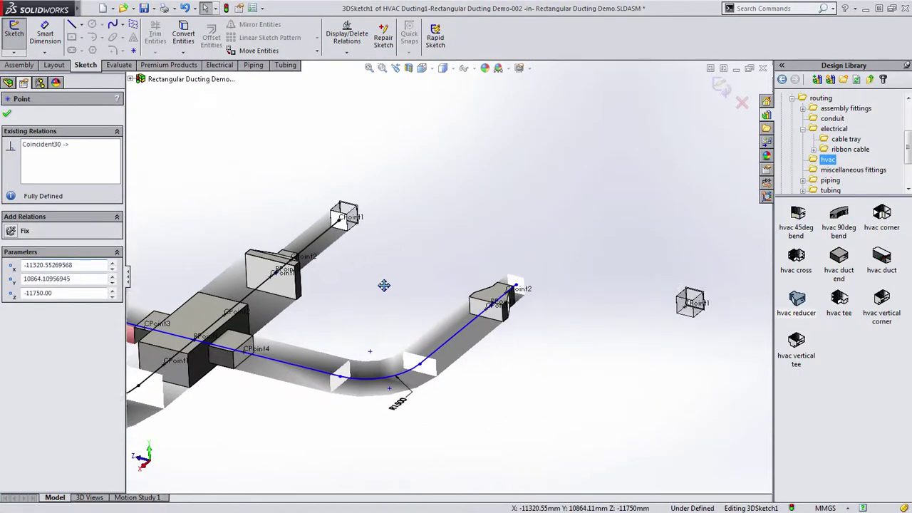
pyautogui.moveTo(490, 286); pyautogui.dragTo(664, 302)
pyautogui.click(606, 259)
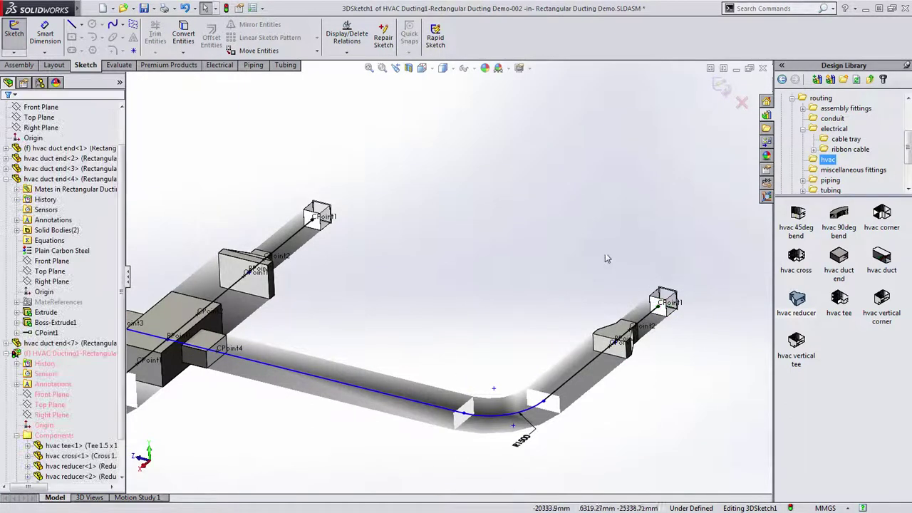
# - Exit the route sketch, hide all sketch points and labels, and zoom to fit
pyautogui.click(721, 86)
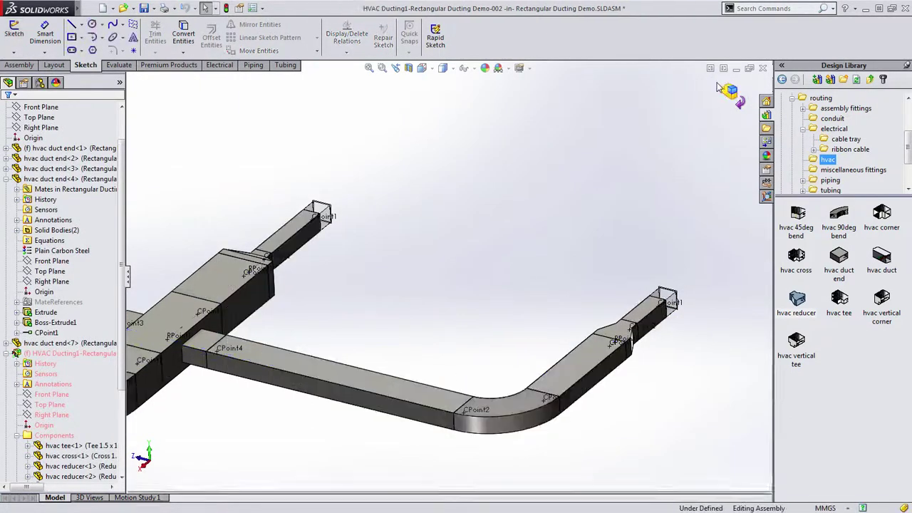
pyautogui.click(110, 7)
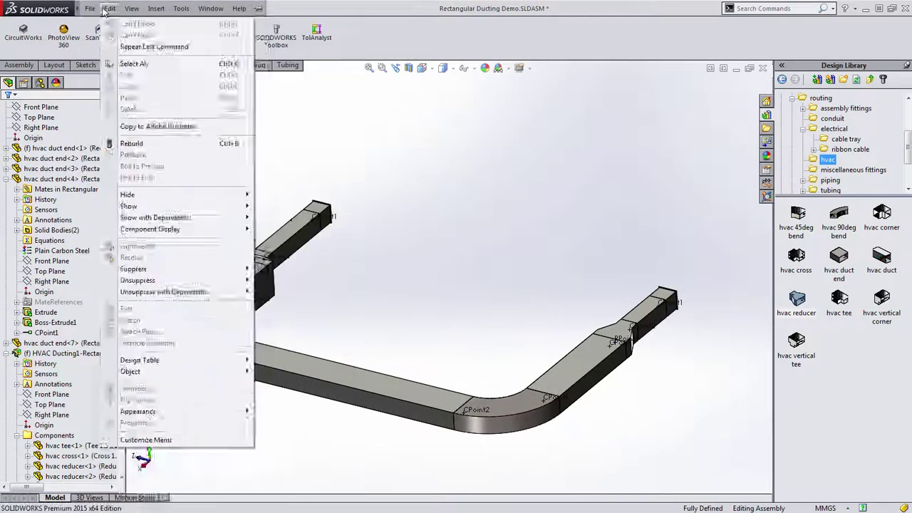
pyautogui.click(154, 119)
pyautogui.press('f')
pyautogui.moveTo(261, 200)
pyautogui.mouseDown(button='middle')
pyautogui.moveTo(307, 177)
pyautogui.moveTo(394, 189)
pyautogui.moveTo(379, 228)
pyautogui.mouseUp(button='middle')
pyautogui.scroll(2, 107, 122)
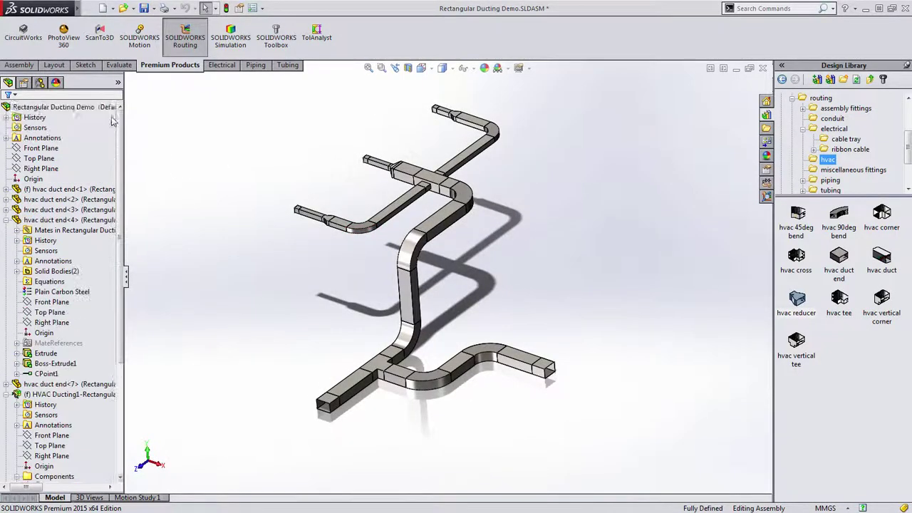
# - Open the duct assembly's drawing and move the isometric view beside the BOM
pyautogui.click(92, 107)
pyautogui.click(44, 80)
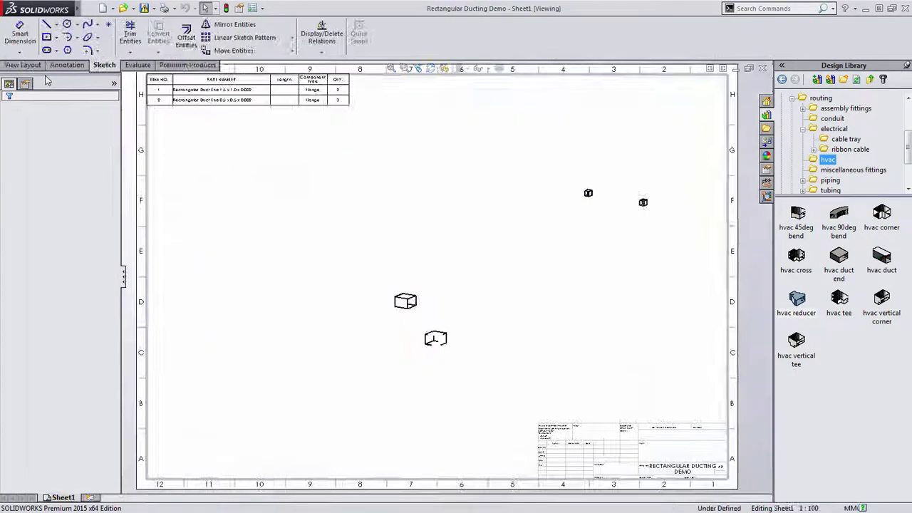
pyautogui.moveTo(497, 167)
pyautogui.mouseDown()
pyautogui.moveTo(443, 220)
pyautogui.moveTo(427, 255)
pyautogui.mouseUp()
pyautogui.scroll(-2, 340, 142)
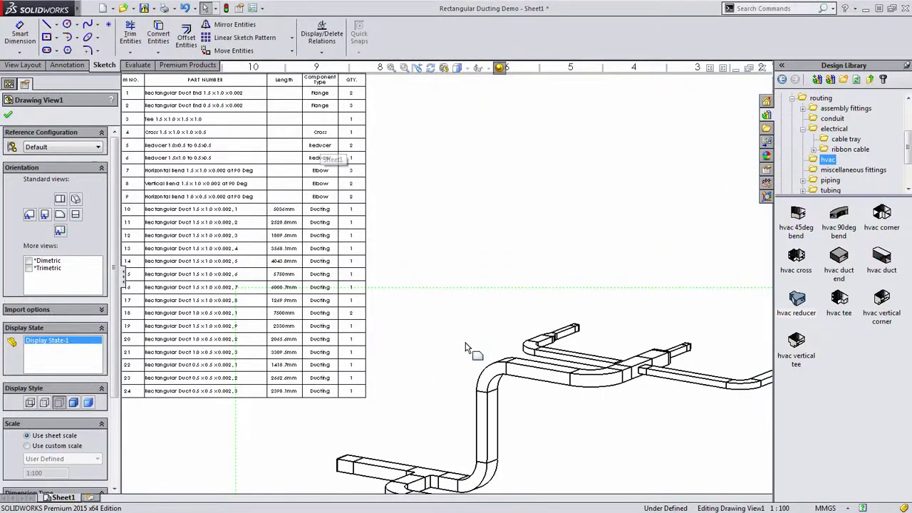
# - Select a vertical duct to find its BOM row, then clear the selection
pyautogui.click(490, 420)
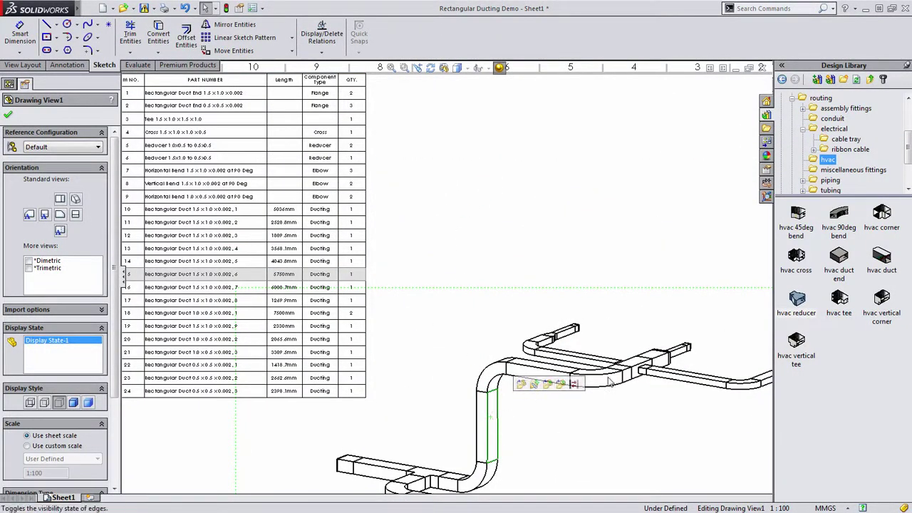
pyautogui.scroll(-3, 278, 207)
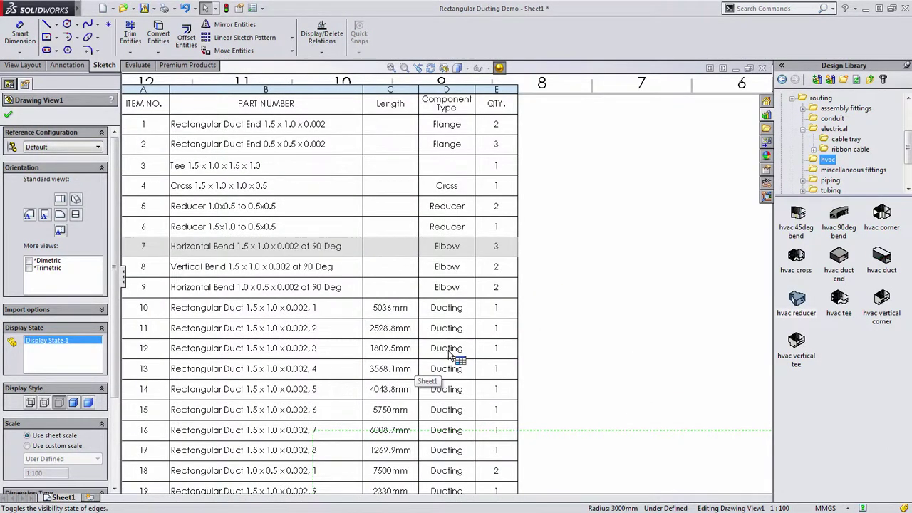
pyautogui.scroll(5, 513, 287)
pyautogui.scroll(-1, 570, 364)
pyautogui.click(587, 219)
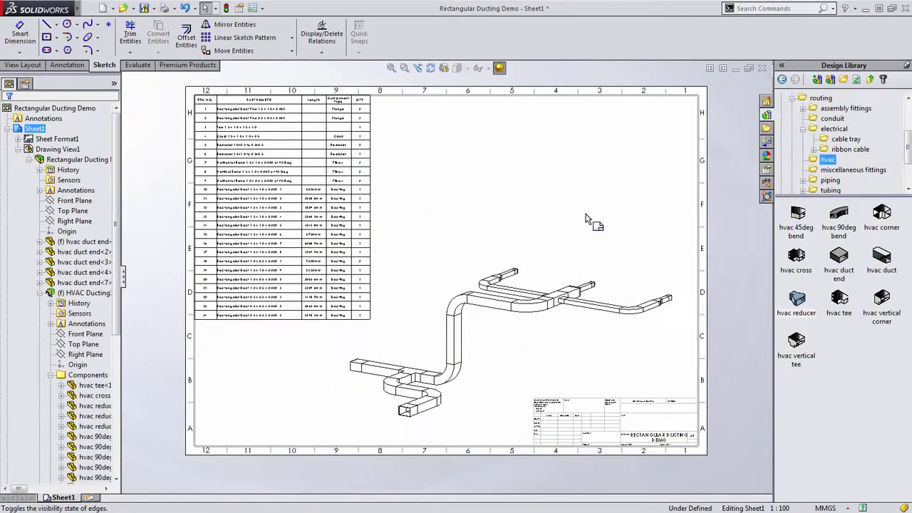
pyautogui.hotkey('ctrl', 'Tab')
# - Switch to Cable Tray demo2 and show the cable tray parts in the library
pyautogui.click(563, 221)
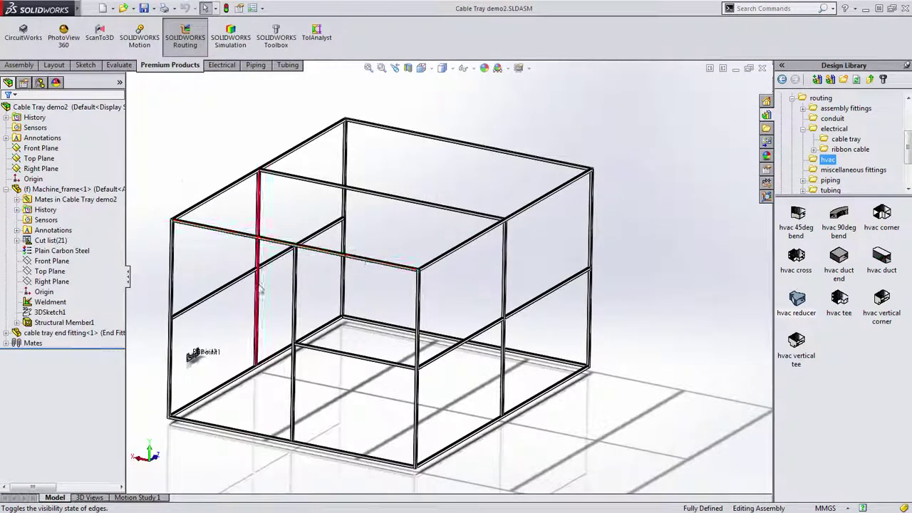
pyautogui.moveTo(239, 295); pyautogui.dragTo(221, 435, button='middle')
pyautogui.scroll(-5, 245, 377)
pyautogui.scroll(-3, 300, 376)
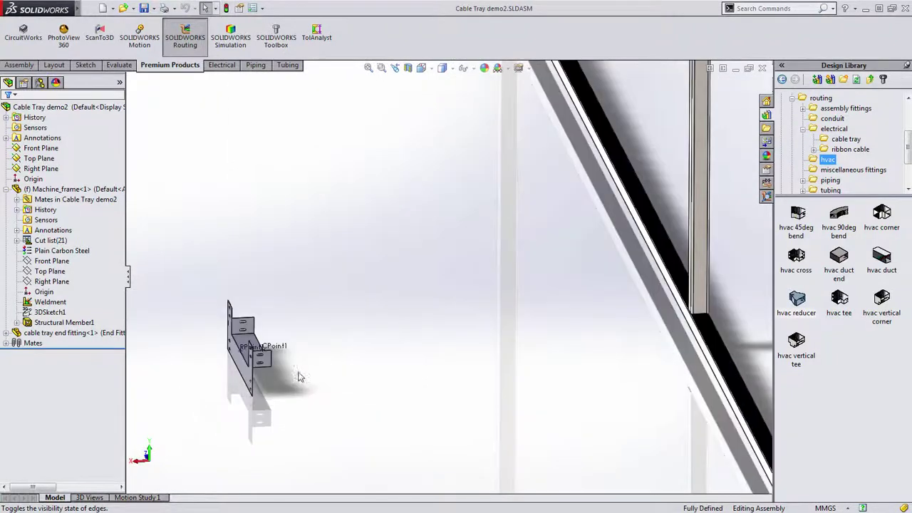
pyautogui.click(845, 139)
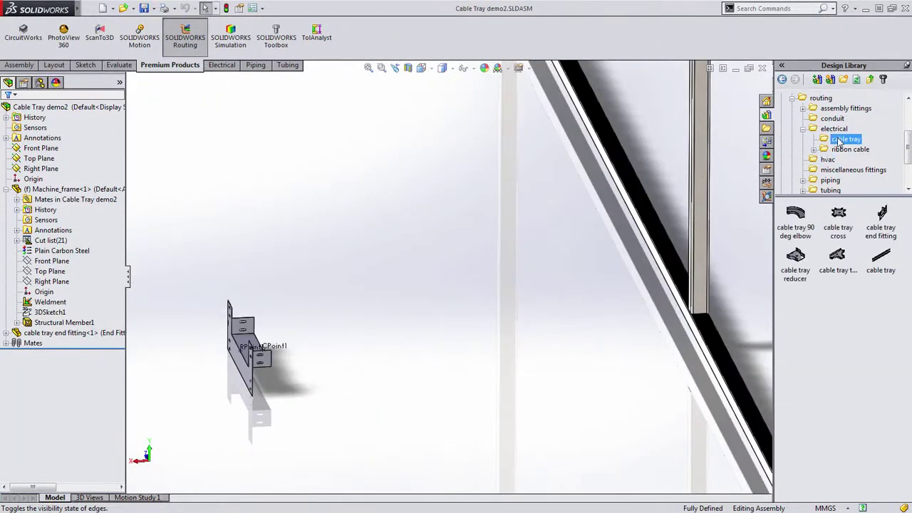
# - Start a cable tray route from the end fitting's CPoint1 and accept its properties
pyautogui.rightClick(281, 352)
pyautogui.click(314, 324)
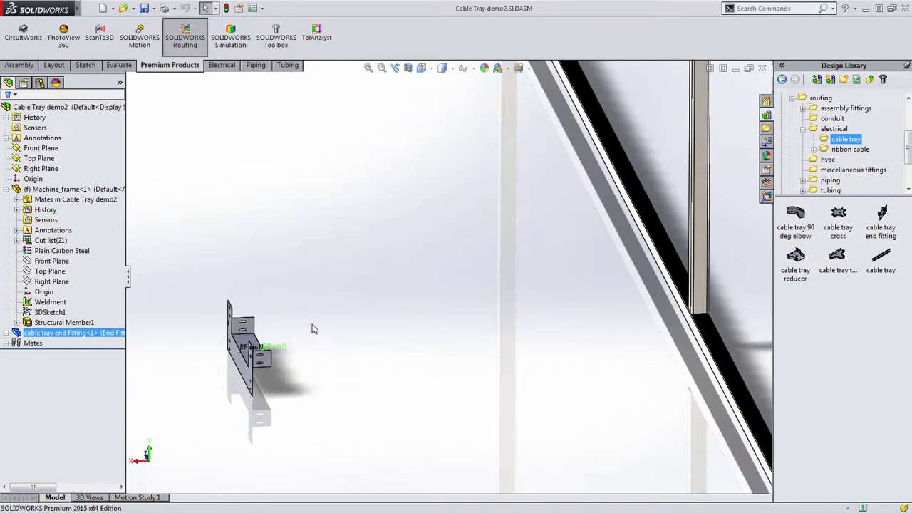
pyautogui.rightClick(313, 329)
pyautogui.click(331, 372)
# - Stretch the first route segment outward and start a route line at its end
pyautogui.moveTo(329, 346); pyautogui.dragTo(613, 347)
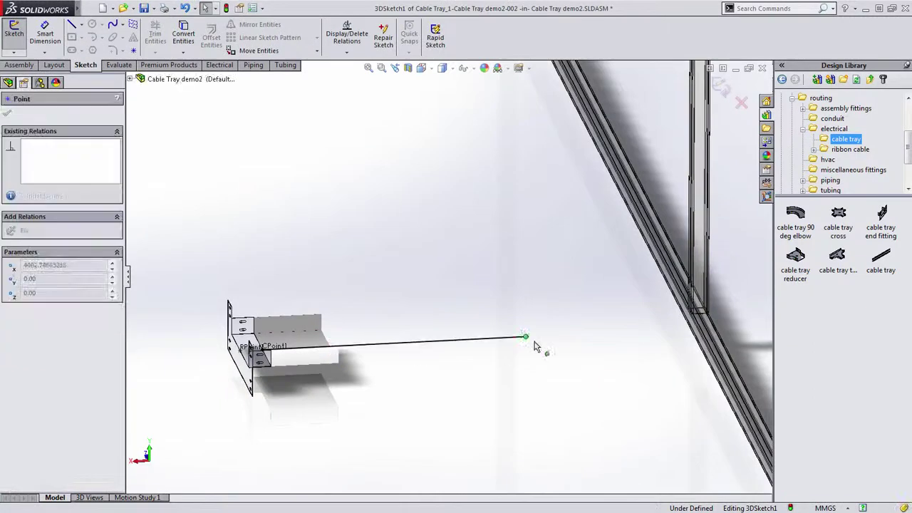
pyautogui.press('s')
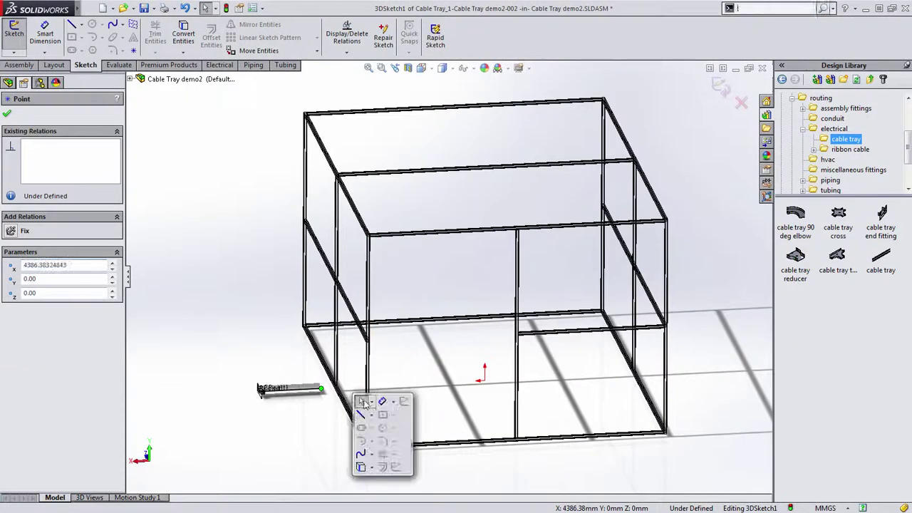
pyautogui.click(361, 414)
pyautogui.click(321, 389)
# - Sketch the route up past the frame, across the top and down the far side, with R525 bends
pyautogui.click(321, 92)
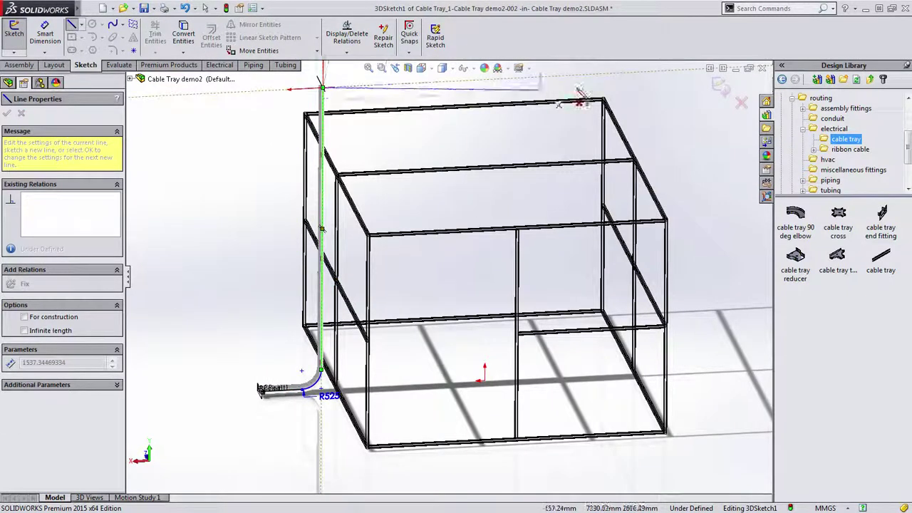
pyautogui.click(674, 70)
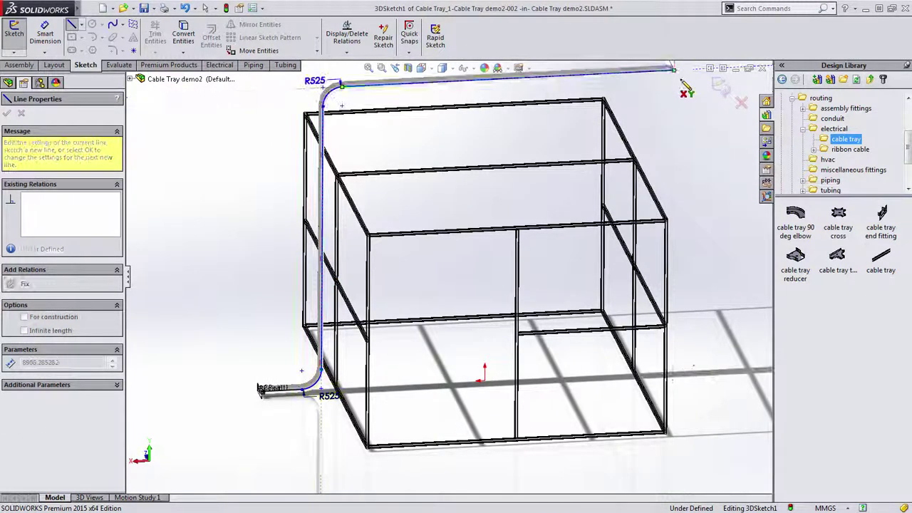
pyautogui.click(672, 375)
pyautogui.press('z')
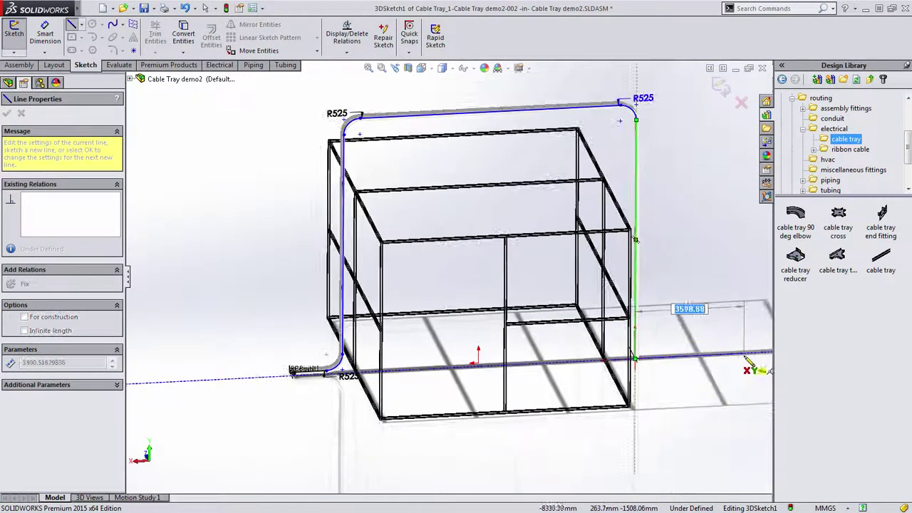
pyautogui.click(752, 364)
pyautogui.press('Escape')
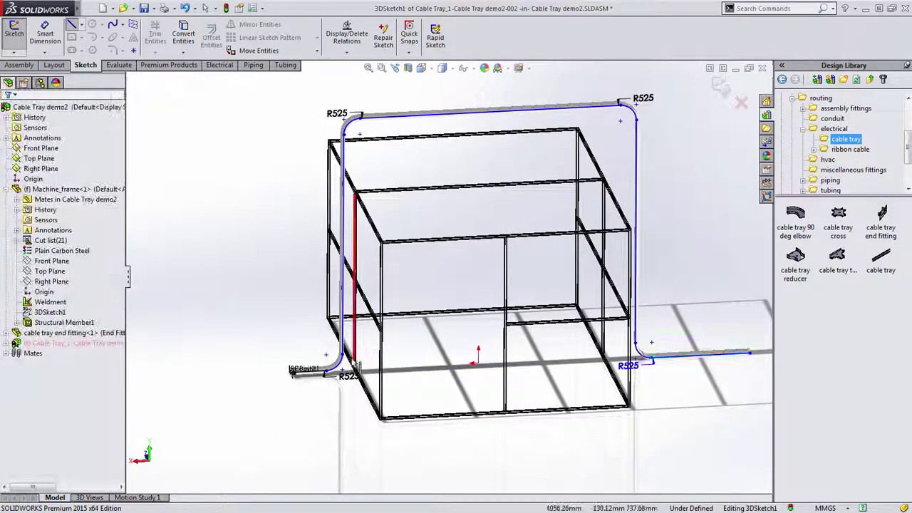
pyautogui.scroll(-3, 362, 305)
pyautogui.scroll(-4, 361, 304)
pyautogui.scroll(-3, 365, 315)
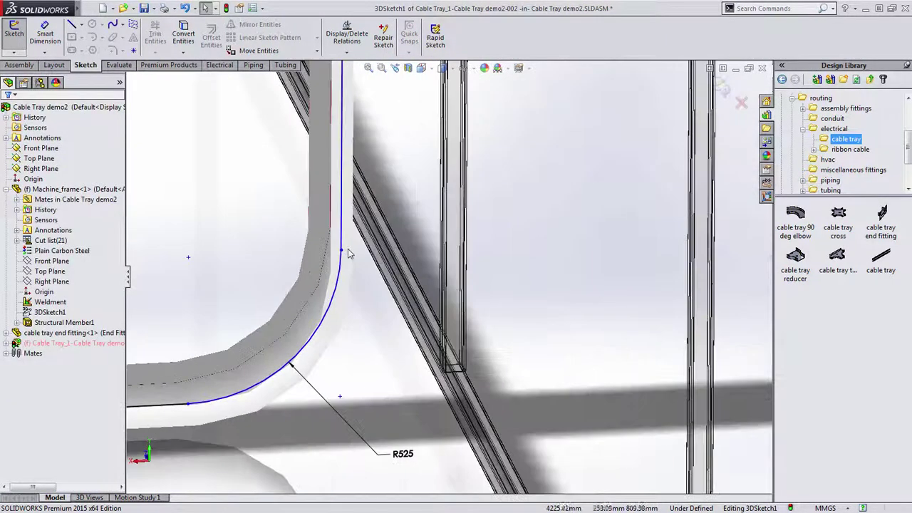
# - Hold the first bend's endpoint on the frame member face with an On Plane relation
pyautogui.click(342, 260)
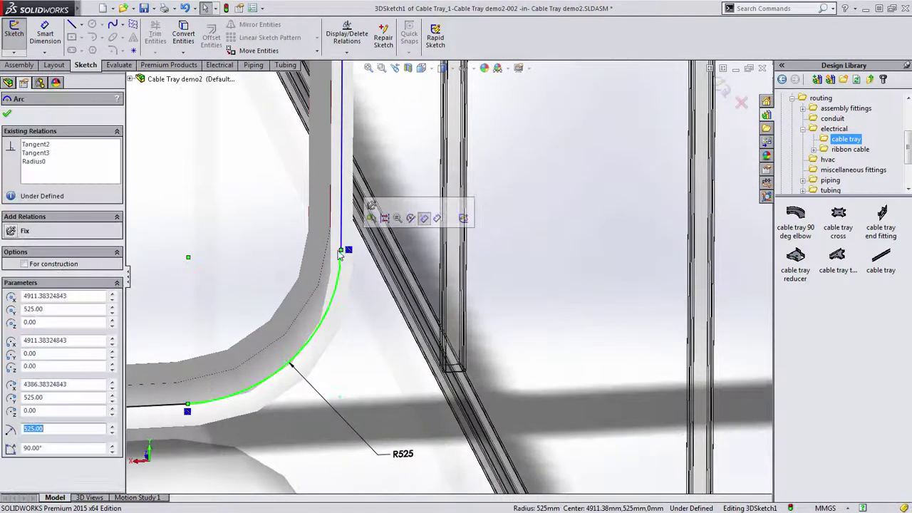
pyautogui.keyDown('ctrl'); pyautogui.click(390, 281); pyautogui.keyUp('ctrl')
pyautogui.moveTo(416, 227)
pyautogui.mouseDown(button='middle')
pyautogui.moveTo(508, 170)
pyautogui.moveTo(449, 422)
pyautogui.mouseUp(button='middle')
pyautogui.moveTo(451, 209)
pyautogui.mouseDown(button='middle')
pyautogui.moveTo(444, 413)
pyautogui.moveTo(489, 235)
pyautogui.moveTo(491, 385)
pyautogui.moveTo(503, 283)
pyautogui.mouseUp(button='middle')
pyautogui.moveTo(403, 149); pyautogui.dragTo(387, 453)
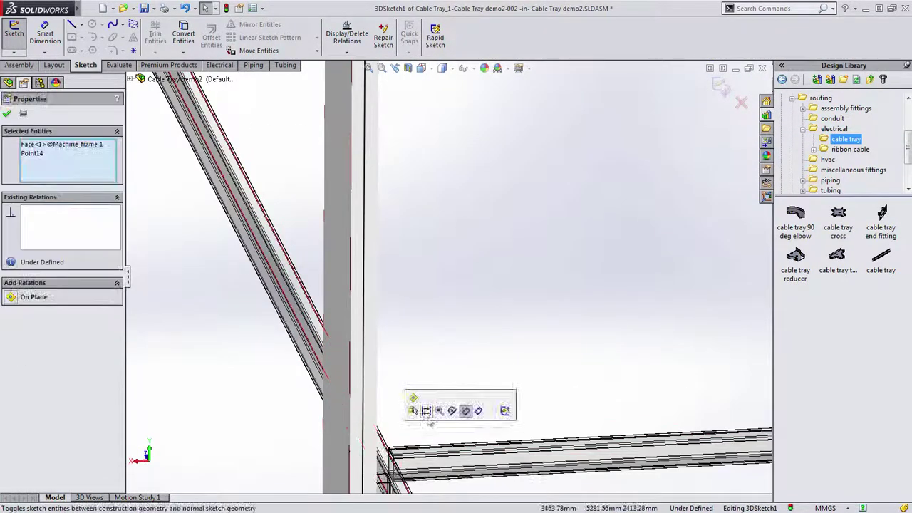
pyautogui.click(413, 401)
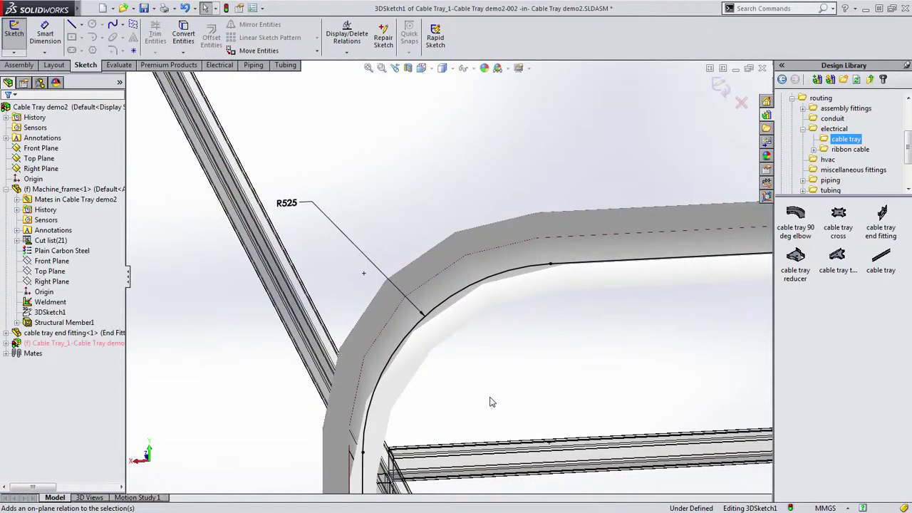
pyautogui.scroll(3, 491, 402)
pyautogui.scroll(3, 498, 399)
pyautogui.scroll(2, 513, 385)
pyautogui.scroll(2, 531, 403)
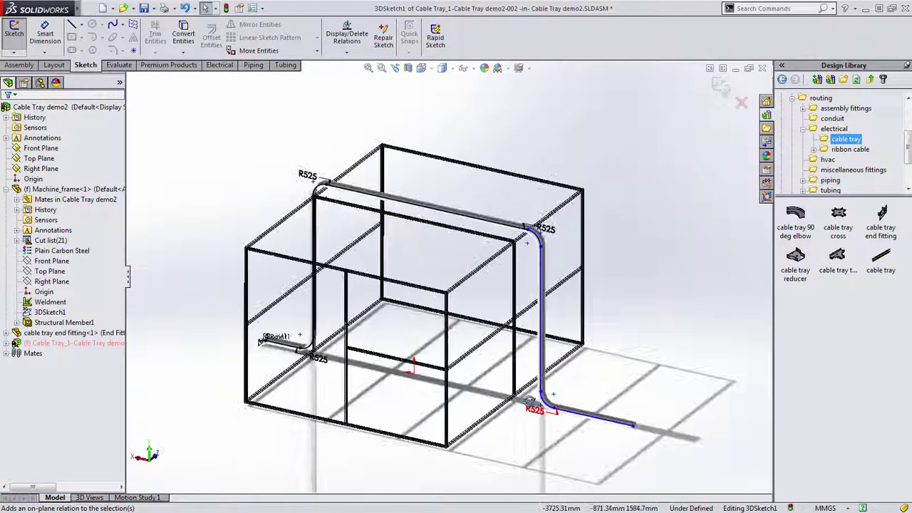
pyautogui.scroll(-3, 519, 268)
pyautogui.scroll(-3, 528, 270)
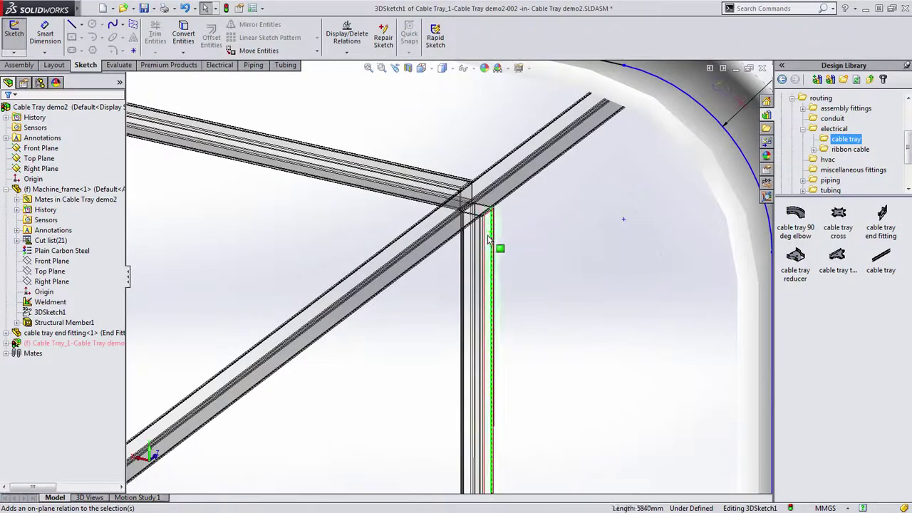
pyautogui.scroll(2, 543, 277)
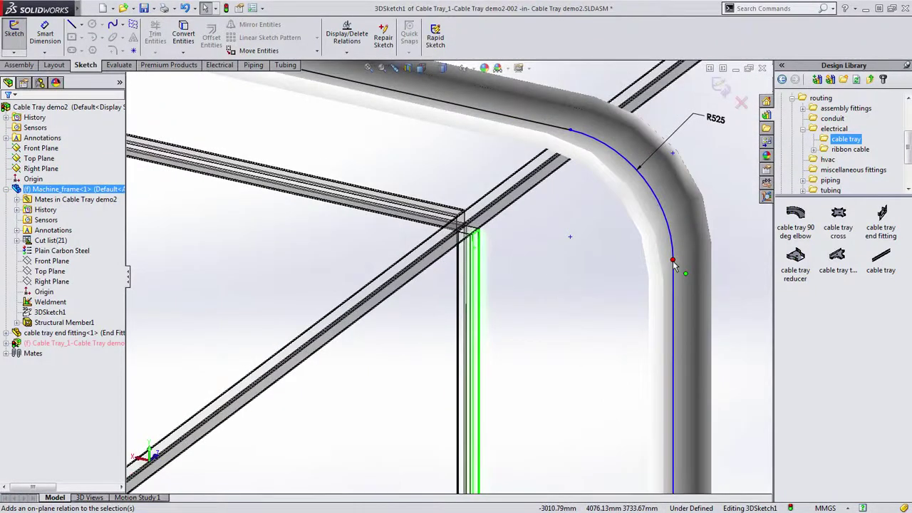
# - Constrain the sketch point on the bend arc onto the far frame face with On Plane
pyautogui.keyDown('ctrl'); pyautogui.click(673, 261); pyautogui.keyUp('ctrl')
pyautogui.click(703, 214)
pyautogui.scroll(3, 649, 280)
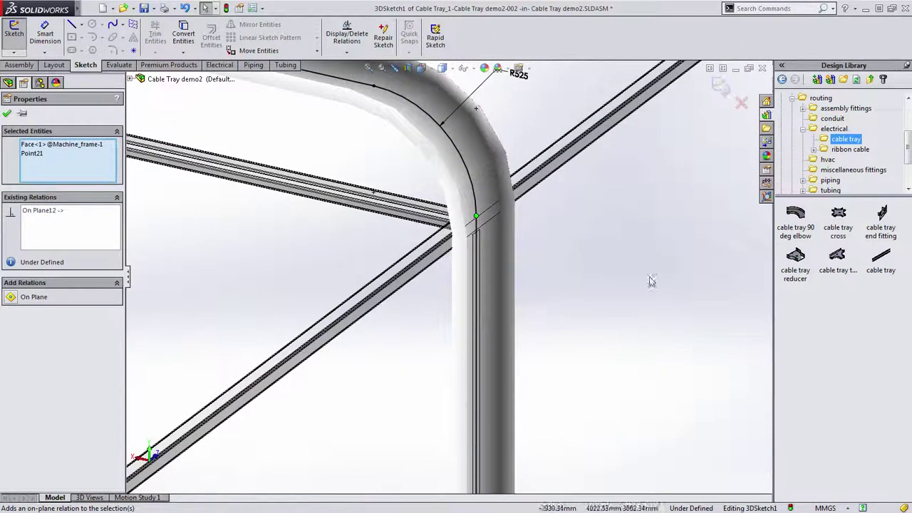
pyautogui.press('Escape')
pyautogui.scroll(3, 498, 357)
pyautogui.scroll(2, 476, 432)
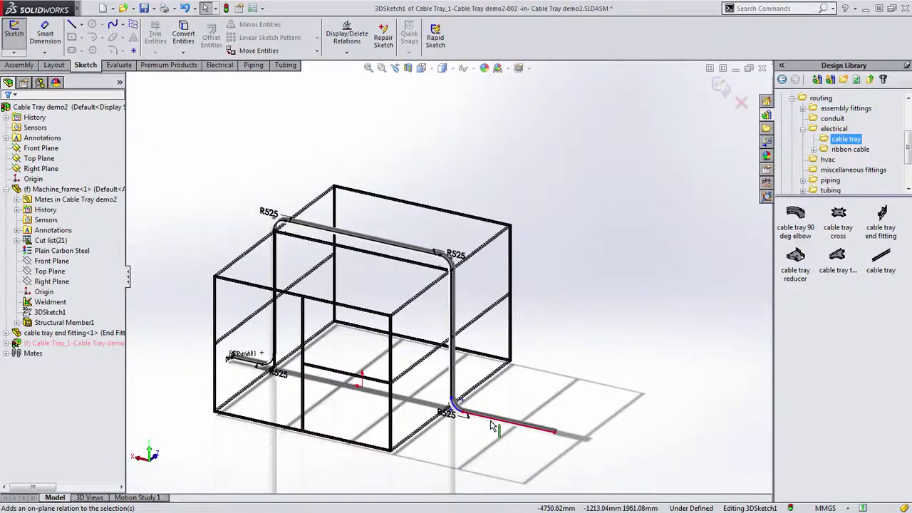
# - Make the end point coincident with the route's floor leg line
pyautogui.click(492, 426)
pyautogui.click(273, 376)
pyautogui.keyDown('ctrl'); pyautogui.click(306, 326); pyautogui.keyUp('ctrl')
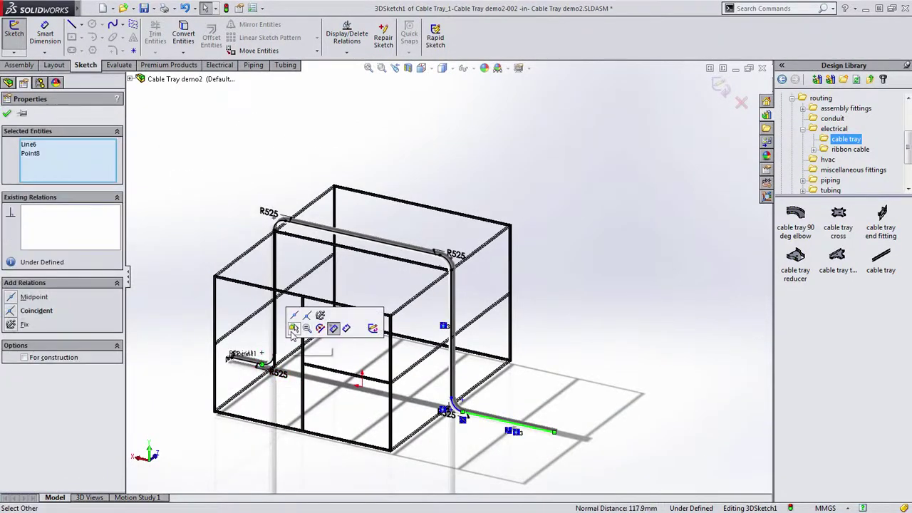
pyautogui.press('Escape')
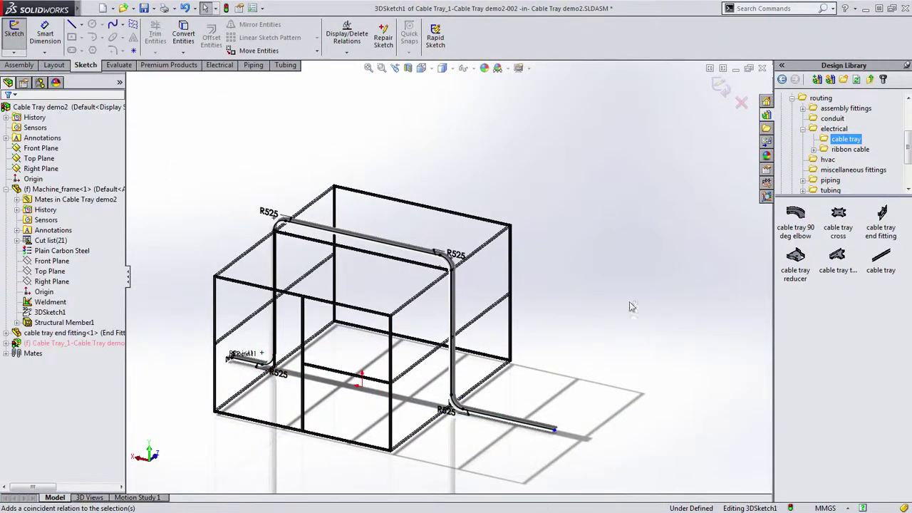
# - Place a cable tray cross, configuration Cross 0.45 x 0.075 x 0.0015, on the top run
pyautogui.moveTo(840, 223); pyautogui.dragTo(369, 242)
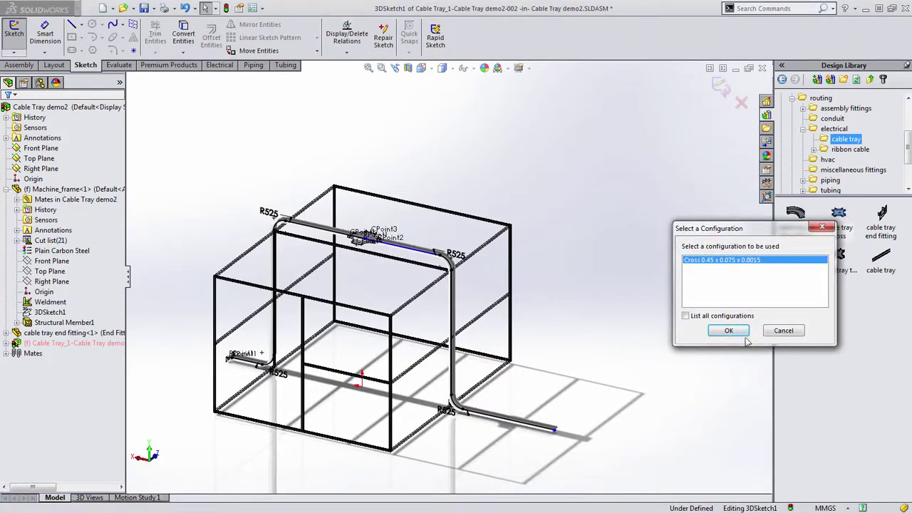
pyautogui.click(729, 332)
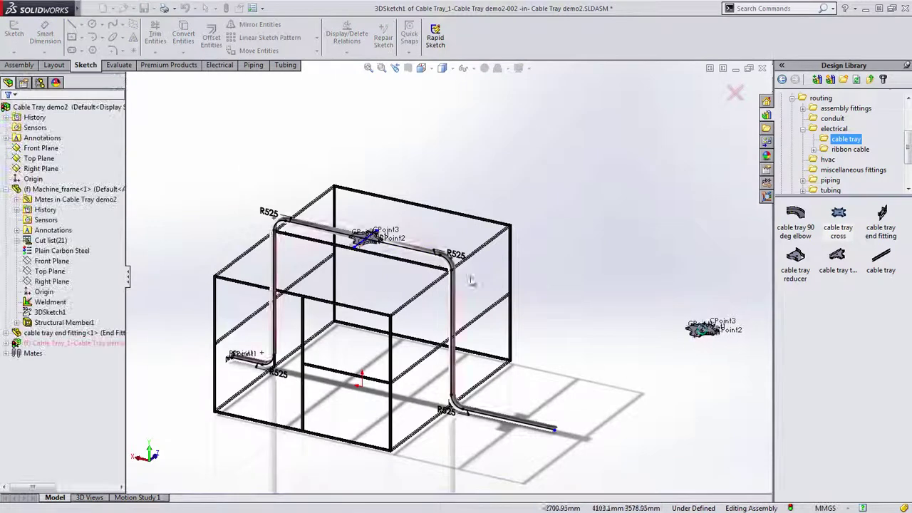
pyautogui.scroll(-5, 385, 232)
pyautogui.scroll(-3, 390, 174)
pyautogui.scroll(3, 390, 174)
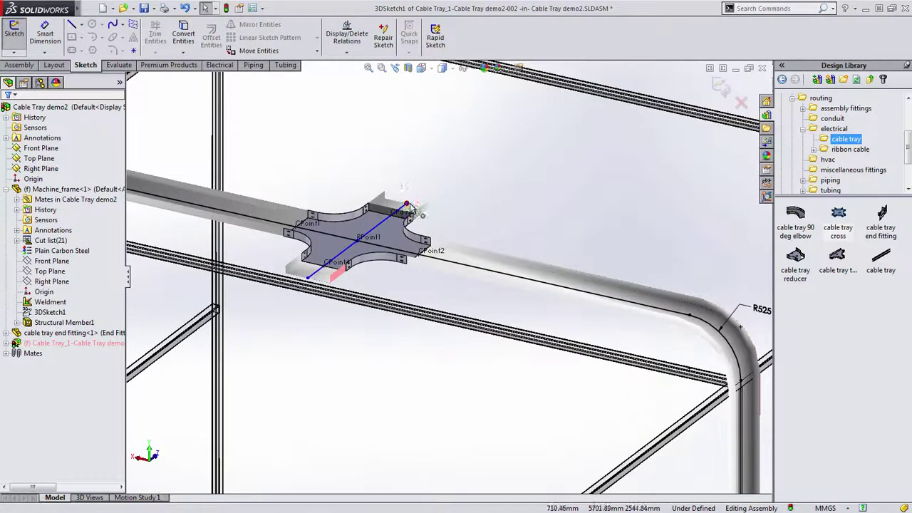
# - Drag a branch line out from the cross toward the frame edge
pyautogui.moveTo(384, 188); pyautogui.dragTo(502, 116)
pyautogui.moveTo(448, 158)
pyautogui.mouseDown(button='middle')
pyautogui.moveTo(302, 340)
pyautogui.moveTo(451, 263)
pyautogui.moveTo(507, 179)
pyautogui.mouseUp(button='middle')
pyautogui.moveTo(507, 179); pyautogui.dragTo(339, 314)
# - Start a route line at the cross branch end and drop it vertically down the frame
pyautogui.press('s')
pyautogui.click(349, 355)
pyautogui.click(339, 314)
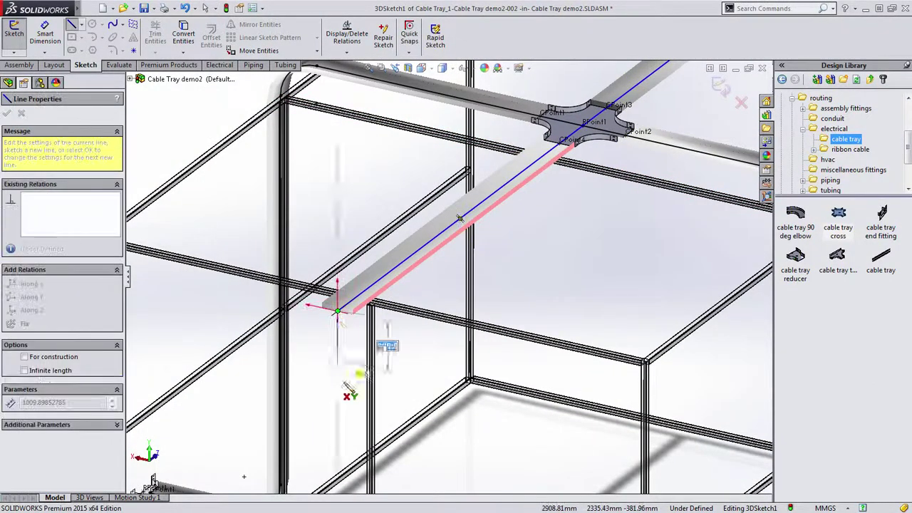
pyautogui.scroll(3, 395, 388)
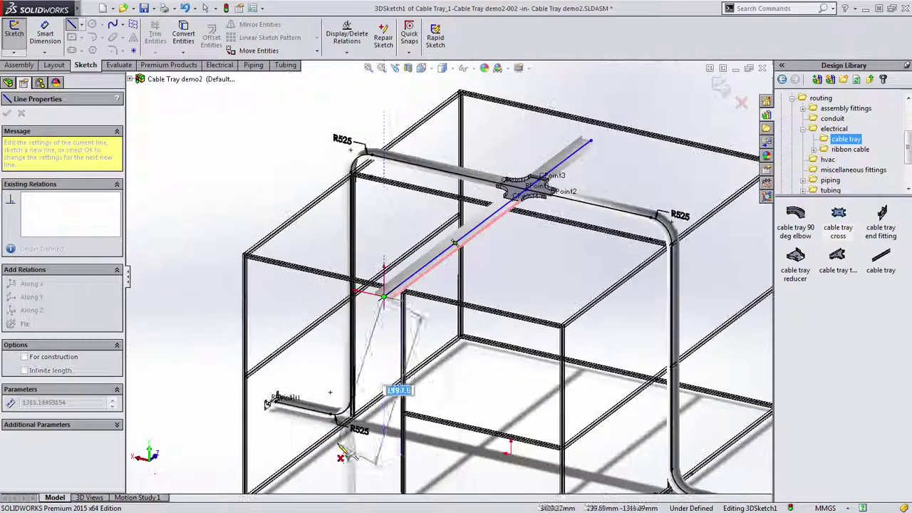
pyautogui.click(384, 426)
# - Continue the branch through R525 bends down to floor level and outward along the floor
pyautogui.click(504, 456)
pyautogui.scroll(-3, 479, 439)
pyautogui.click(477, 439)
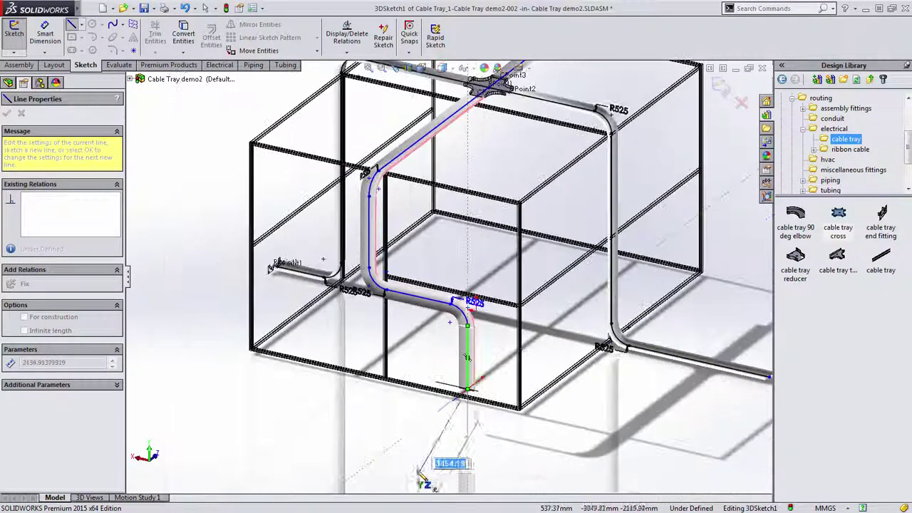
pyautogui.click(418, 479)
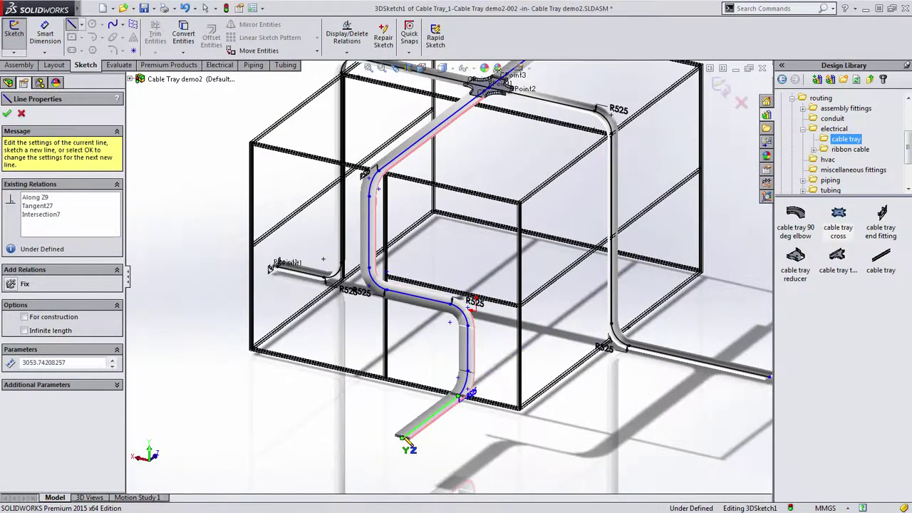
pyautogui.click(404, 438)
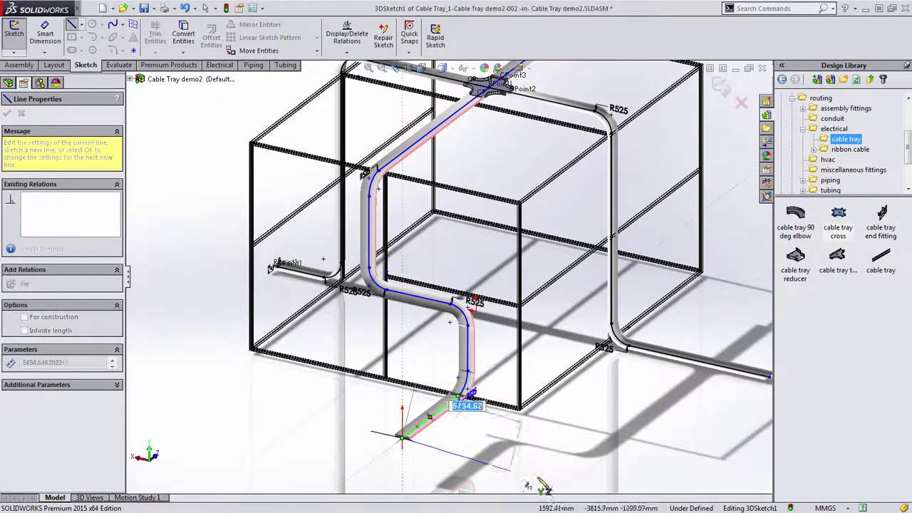
pyautogui.click(622, 491)
pyautogui.press('Escape')
pyautogui.moveTo(571, 214); pyautogui.dragTo(511, 212, button='middle')
pyautogui.scroll(2, 511, 213)
pyautogui.scroll(-6, 417, 150)
# - Sketch lines from the cross's opposite branch to the frame corner, down the upright and along the floor
pyautogui.press('s')
pyautogui.click(426, 159)
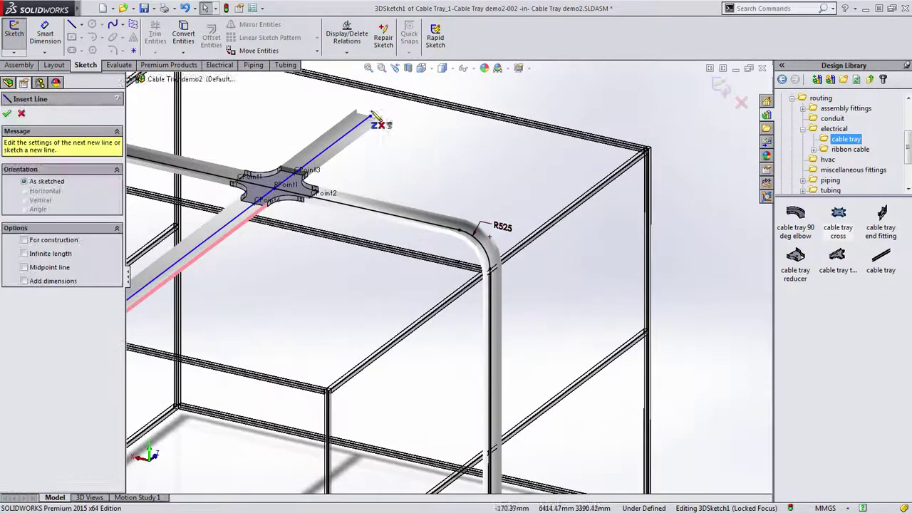
pyautogui.click(370, 115)
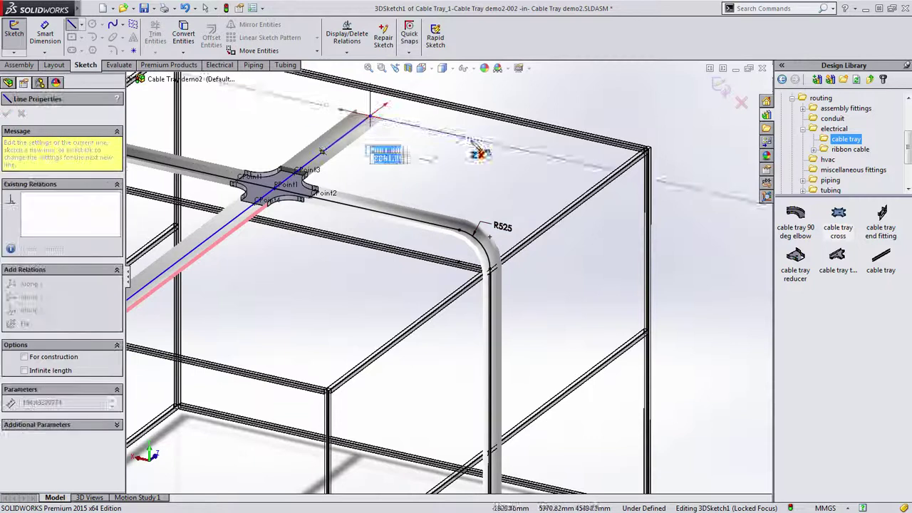
pyautogui.click(636, 175)
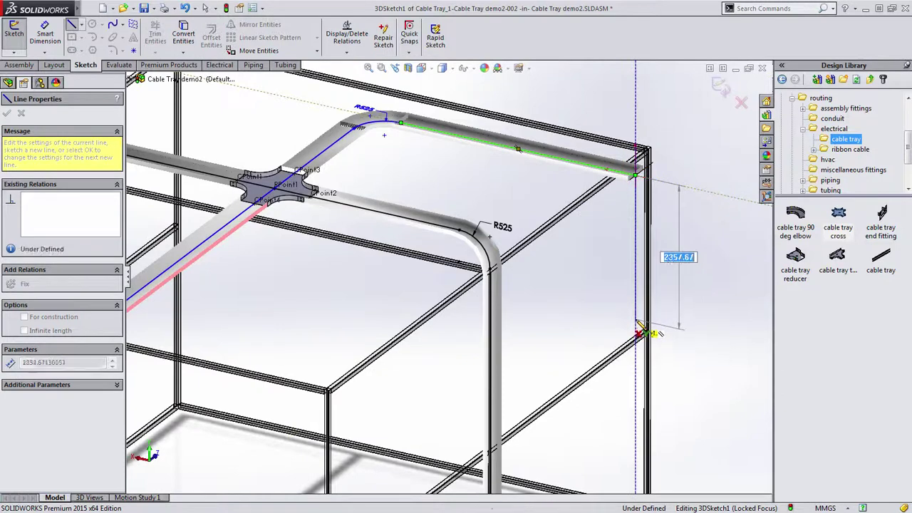
pyautogui.click(636, 319)
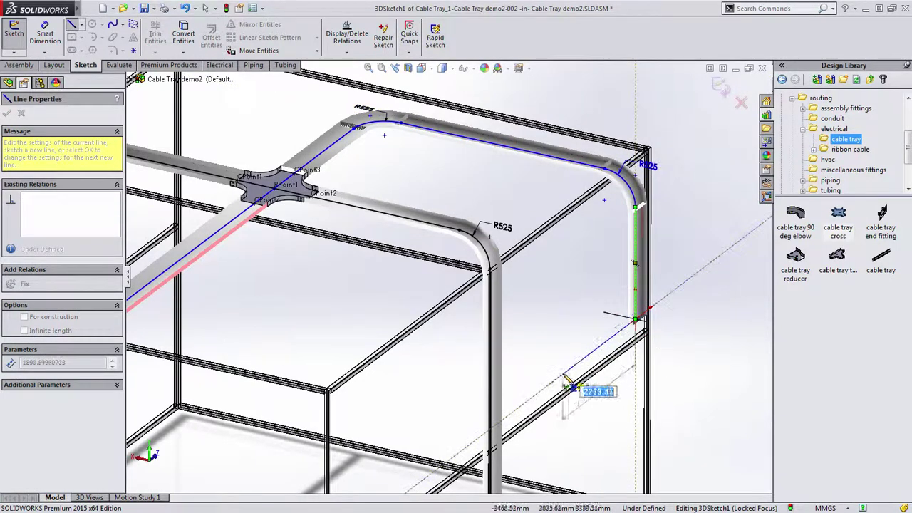
pyautogui.click(577, 371)
pyautogui.moveTo(577, 371); pyautogui.dragTo(489, 420, button='middle')
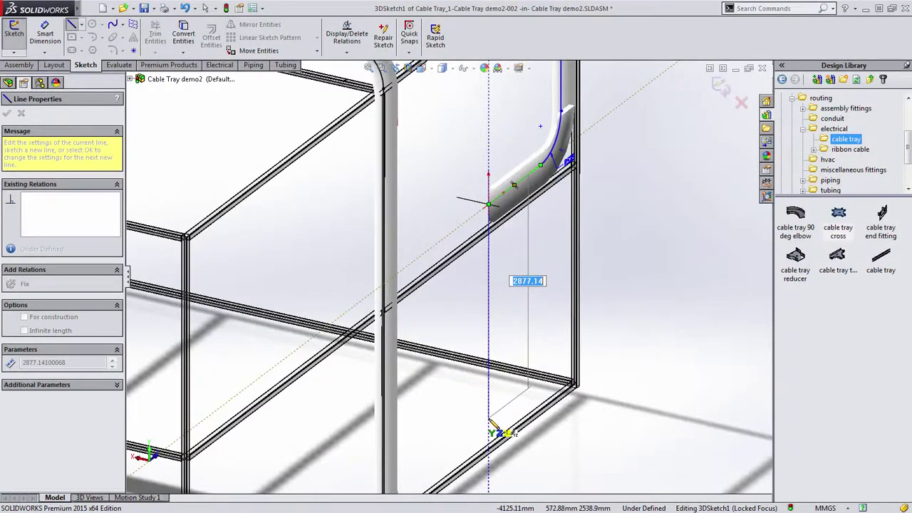
pyautogui.click(489, 423)
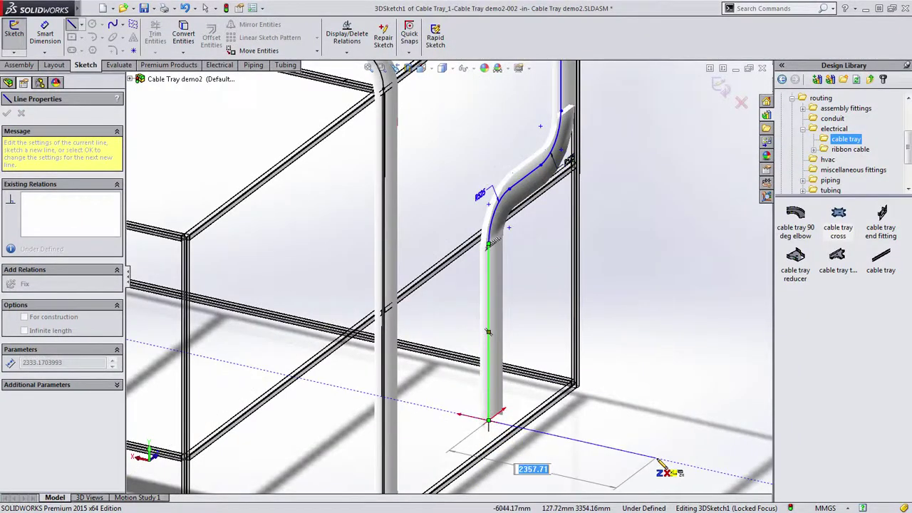
pyautogui.click(683, 467)
# - Align two pairs of floor-leg end points with Along Z relations
pyautogui.press('Escape')
pyautogui.moveTo(682, 467); pyautogui.dragTo(556, 337, button='middle')
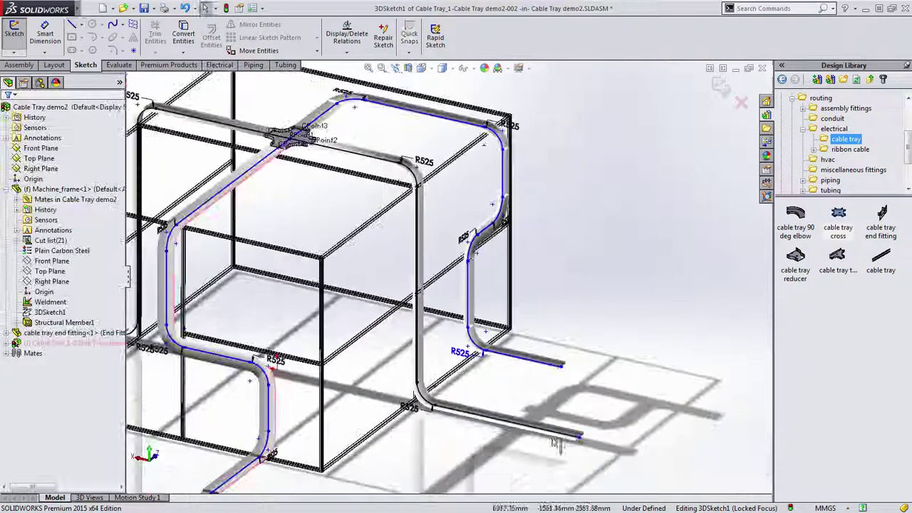
pyautogui.click(559, 320)
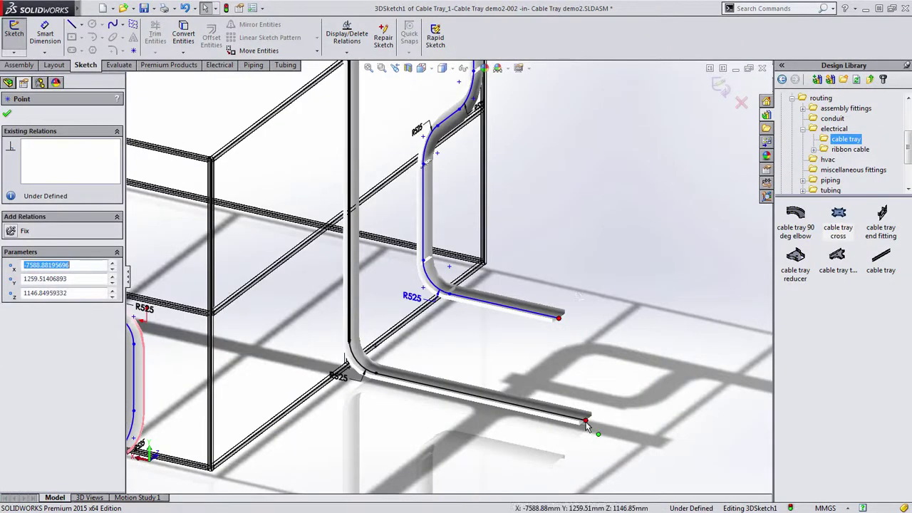
pyautogui.keyDown('ctrl'); pyautogui.click(586, 423); pyautogui.keyUp('ctrl')
pyautogui.click(613, 376)
pyautogui.click(487, 354)
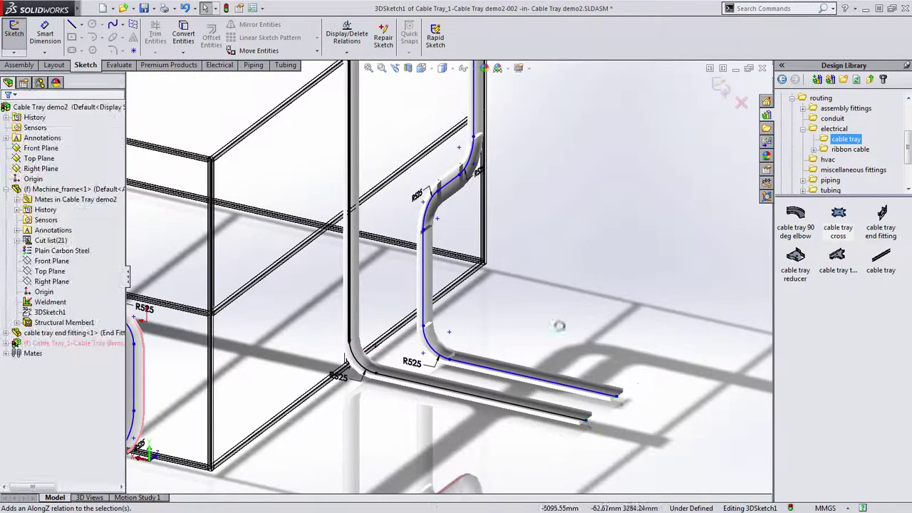
pyautogui.scroll(5, 487, 354)
pyautogui.scroll(-5, 449, 399)
pyautogui.click(447, 414)
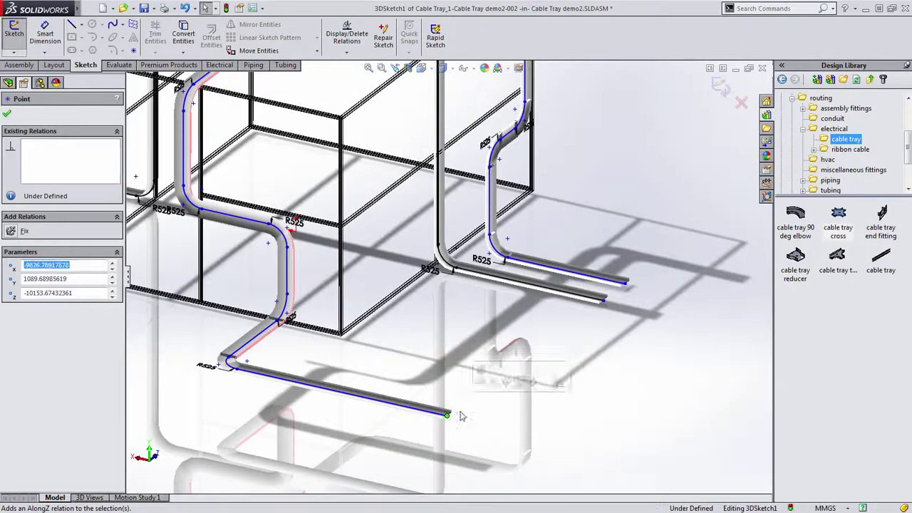
pyautogui.keyDown('ctrl'); pyautogui.click(603, 302); pyautogui.keyUp('ctrl')
pyautogui.click(658, 255)
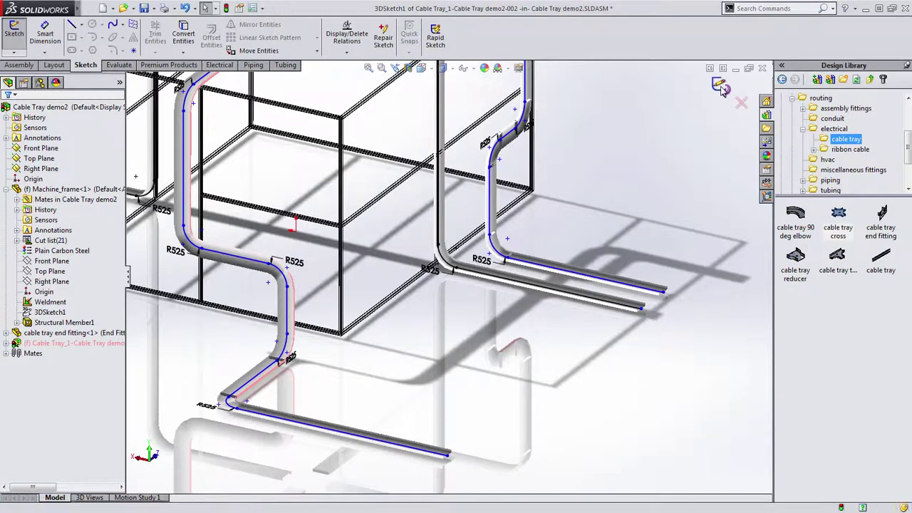
# - Exit the 3D route sketch so the trays rebuild, then orbit to inspect the layout
pyautogui.click(720, 85)
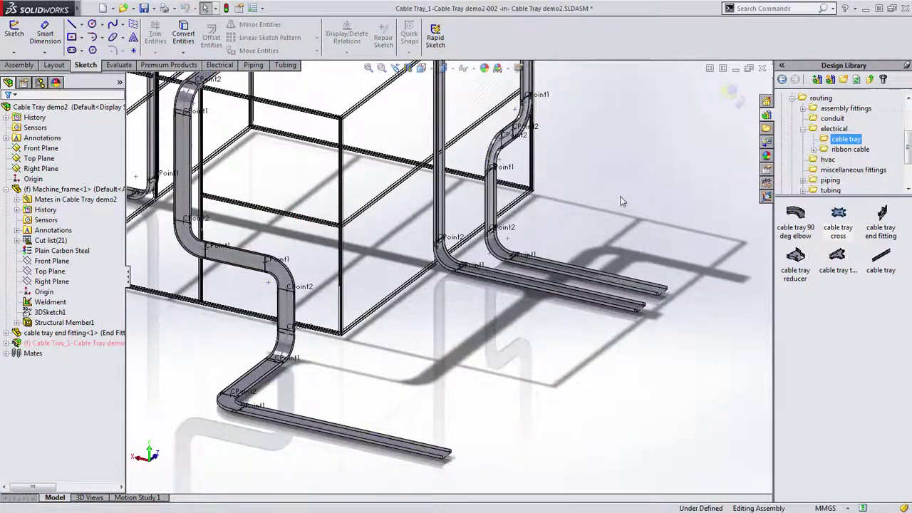
pyautogui.scroll(-5, 618, 186)
pyautogui.scroll(8, 453, 240)
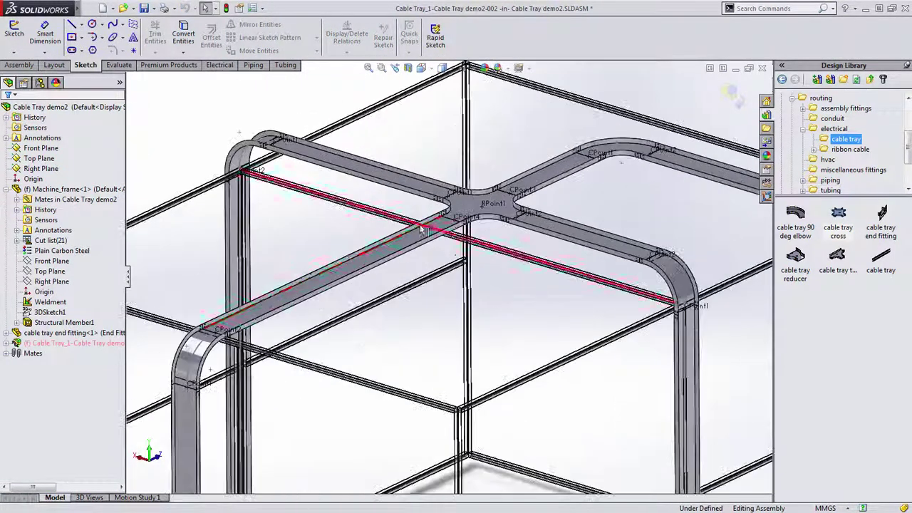
pyautogui.moveTo(454, 241)
pyautogui.mouseDown(button='middle')
pyautogui.moveTo(480, 200)
pyautogui.moveTo(566, 169)
pyautogui.mouseUp(button='middle')
pyautogui.scroll(-6, 576, 204)
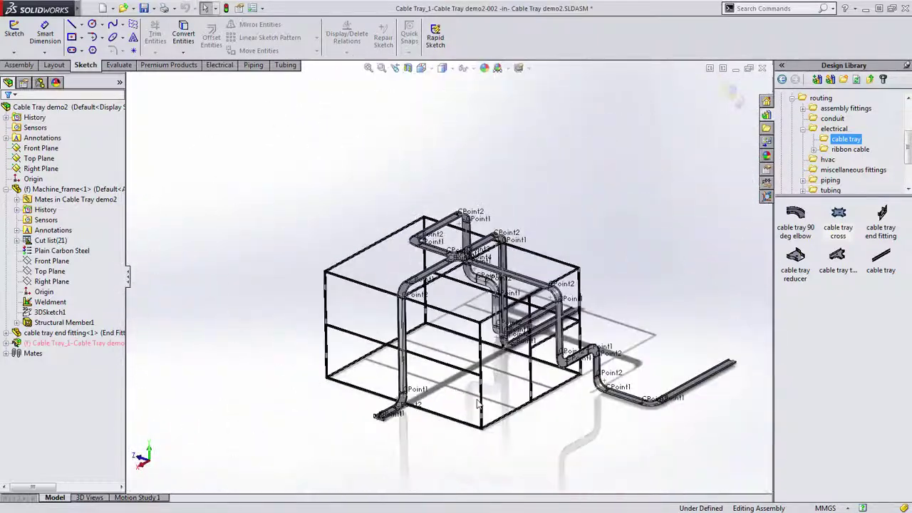